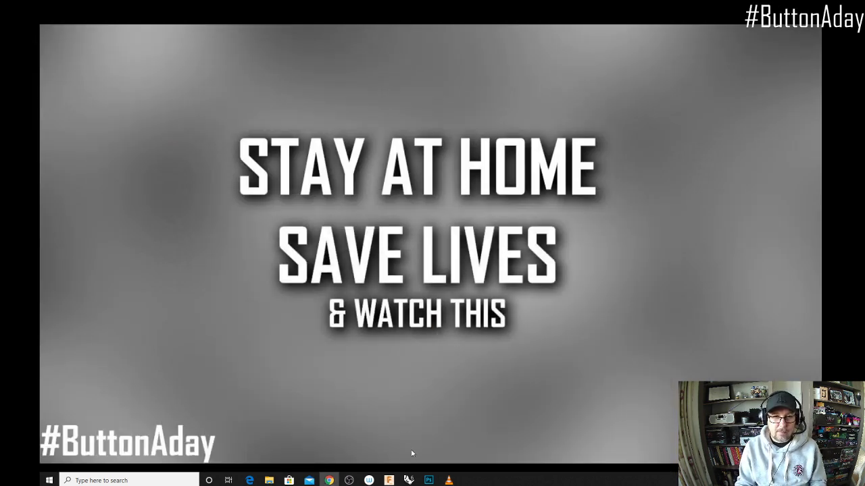
Switch to Rhino and look over its empty four-viewport workspace.
{"action": "mouse_move", "coordinate": [410, 481]}
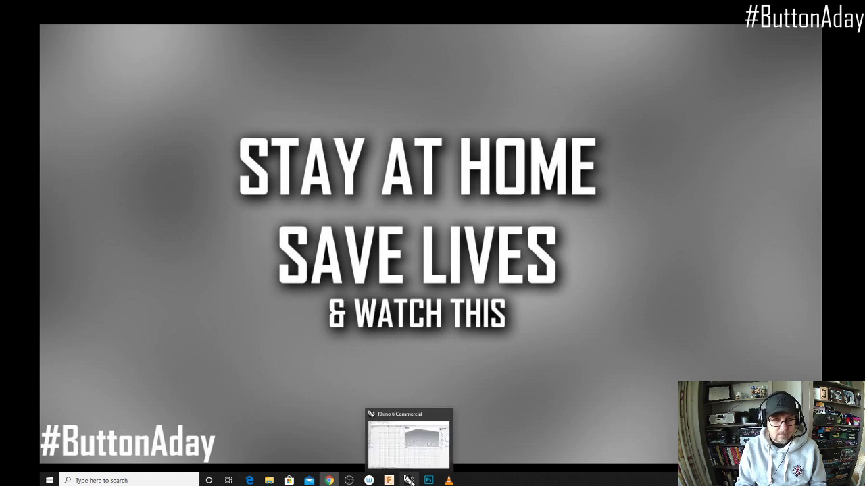
{"action": "left_click", "coordinate": [410, 480]}
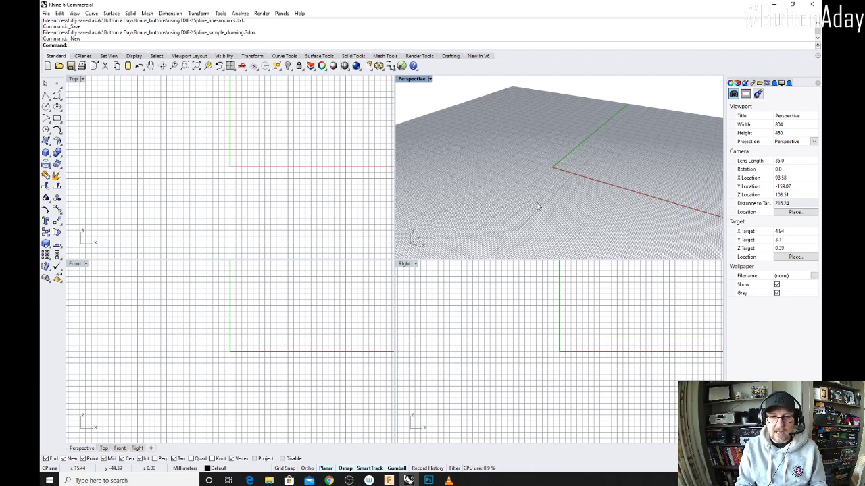
{"action": "scroll", "coordinate": [526, 203], "scroll_direction": "down", "scroll_amount": 4}
{"action": "scroll", "coordinate": [526, 202], "scroll_direction": "up", "scroll_amount": 4}
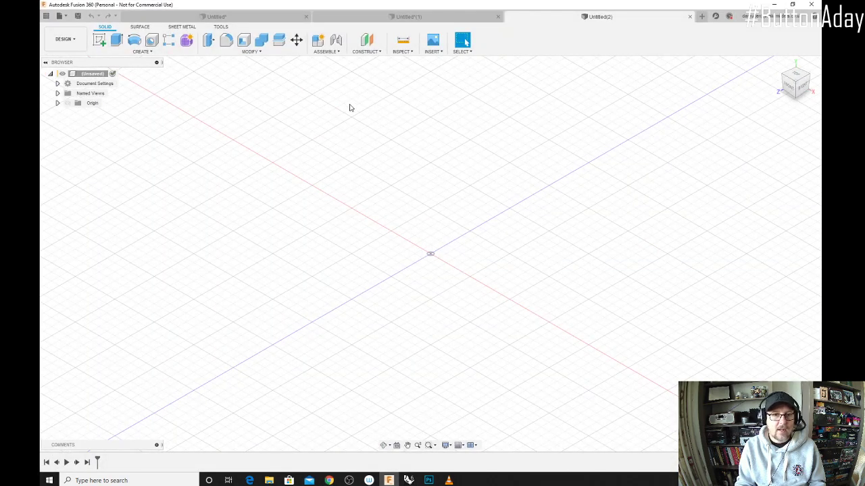
Insert the Spline_linesandarcs DXF on the horizontal origin plane as a single sketch in millimetres with zero X and Y offset.
{"action": "left_click", "coordinate": [435, 52]}
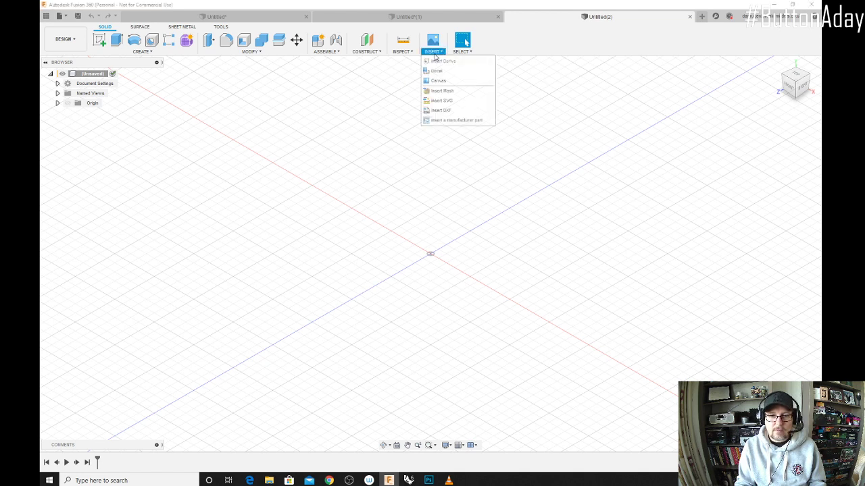
{"action": "left_click", "coordinate": [448, 112]}
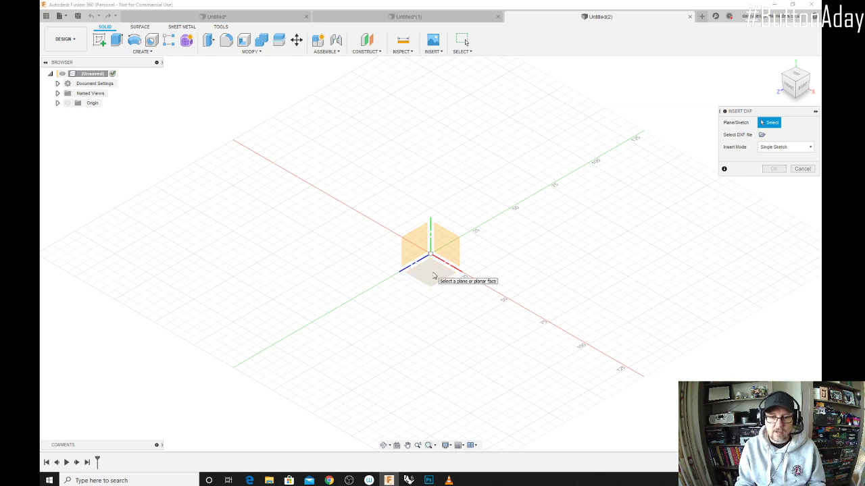
{"action": "left_click", "coordinate": [434, 276]}
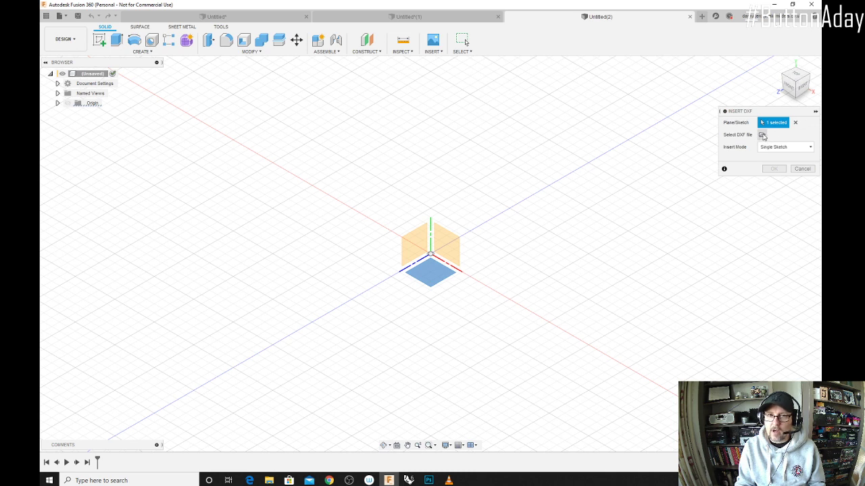
{"action": "left_click", "coordinate": [762, 135]}
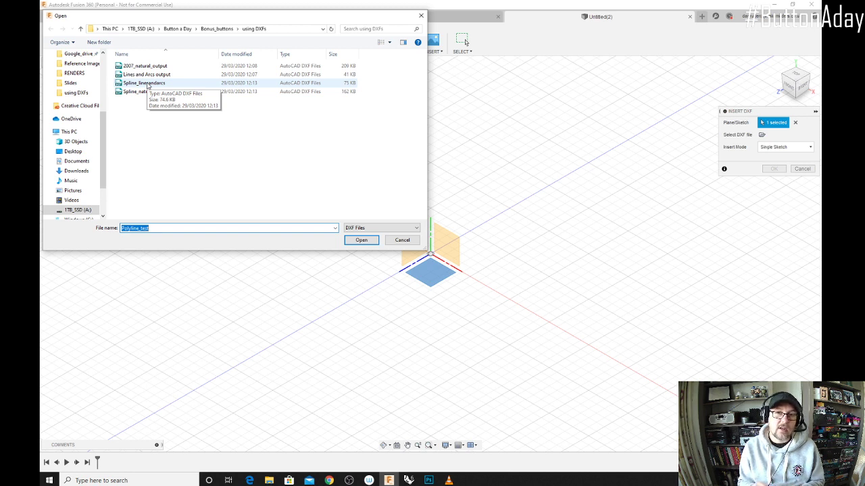
{"action": "left_click", "coordinate": [147, 83]}
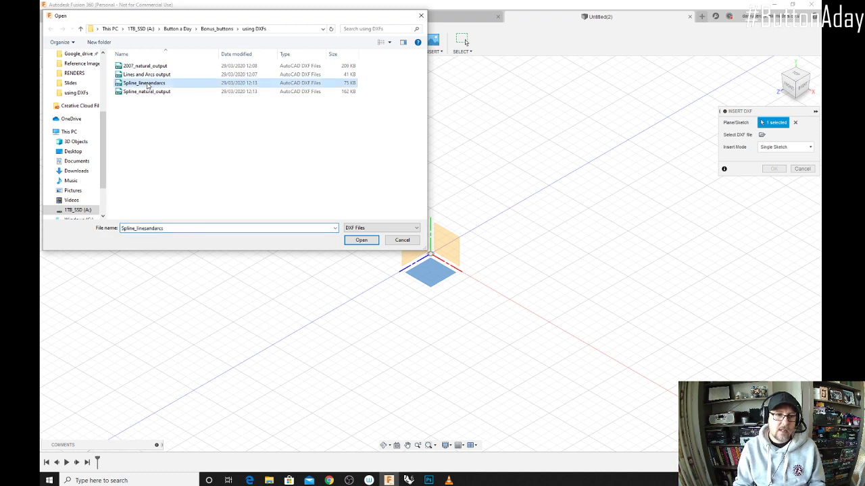
{"action": "left_click", "coordinate": [358, 240]}
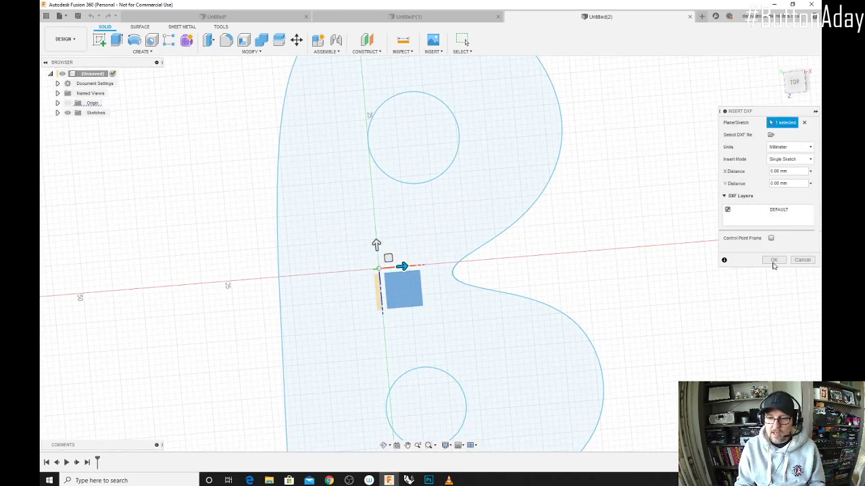
{"action": "left_click", "coordinate": [773, 260]}
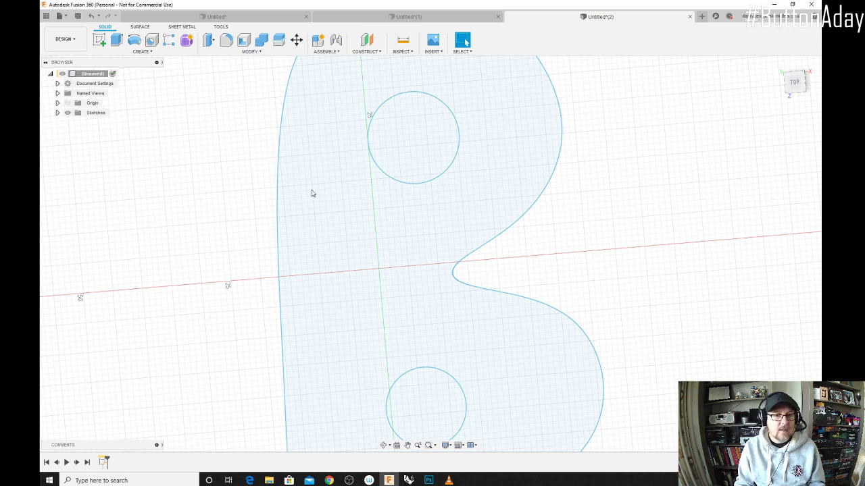
Extrude the B-shaped profile, excluding its two circular holes, 25 mm as a new body.
{"action": "scroll", "coordinate": [311, 194], "scroll_direction": "down", "scroll_amount": 3}
{"action": "left_click", "coordinate": [116, 40]}
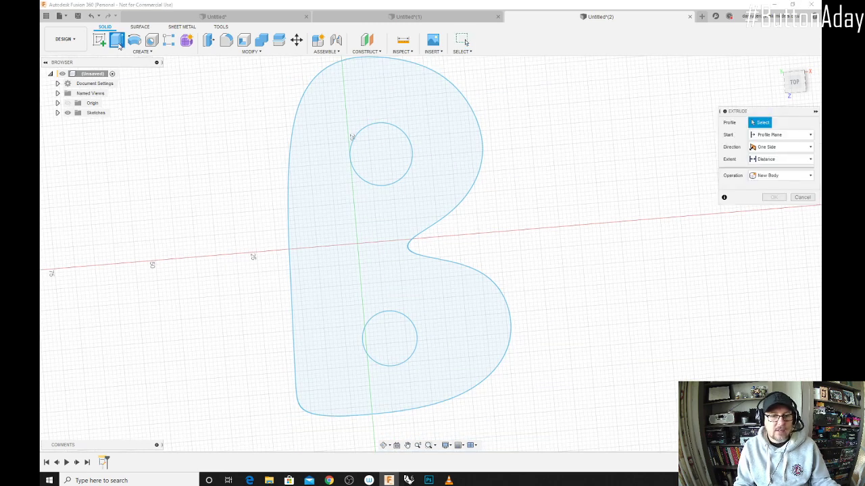
{"action": "left_click", "coordinate": [334, 215]}
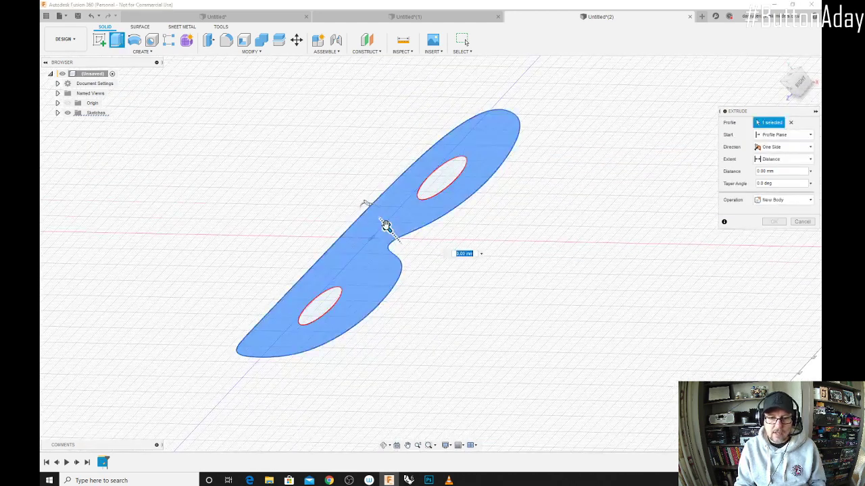
{"action": "mouse_move", "coordinate": [387, 228]}
{"action": "left_mouse_down"}
{"action": "mouse_move", "coordinate": [299, 139]}
{"action": "mouse_move", "coordinate": [299, 127]}
{"action": "left_mouse_up"}
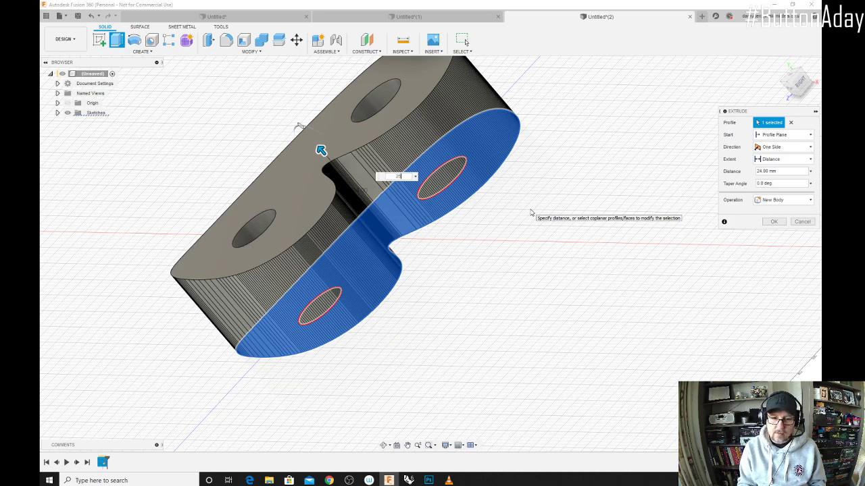
{"action": "key", "text": "Return"}
Try to fillet all edges of the B-shaped body's top face with a 12.5 mm constant radius.
{"action": "scroll", "coordinate": [390, 157], "scroll_direction": "up", "scroll_amount": 2}
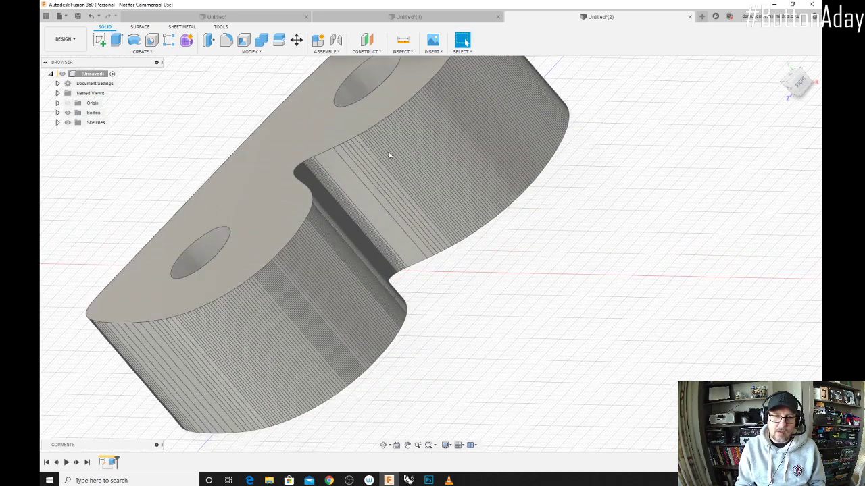
{"action": "middle_click_drag", "start_coordinate": [388, 168], "coordinate": [337, 189], "text": "shift"}
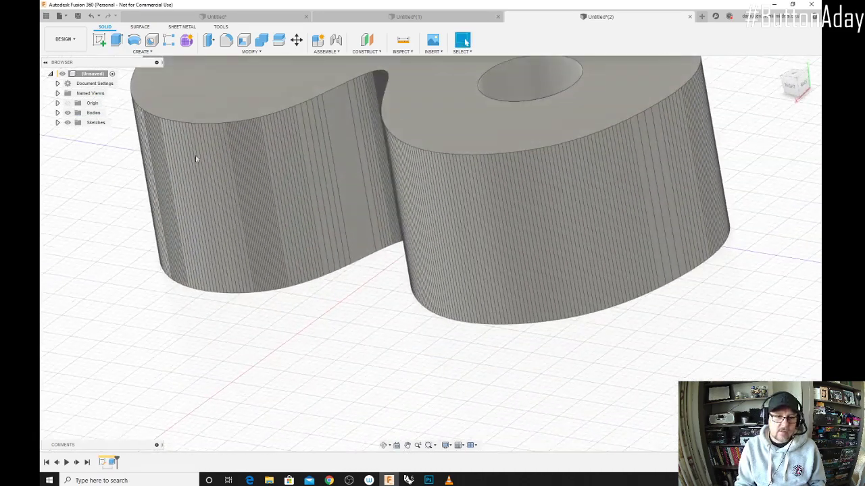
{"action": "middle_click_drag", "start_coordinate": [657, 145], "coordinate": [639, 234], "text": "shift"}
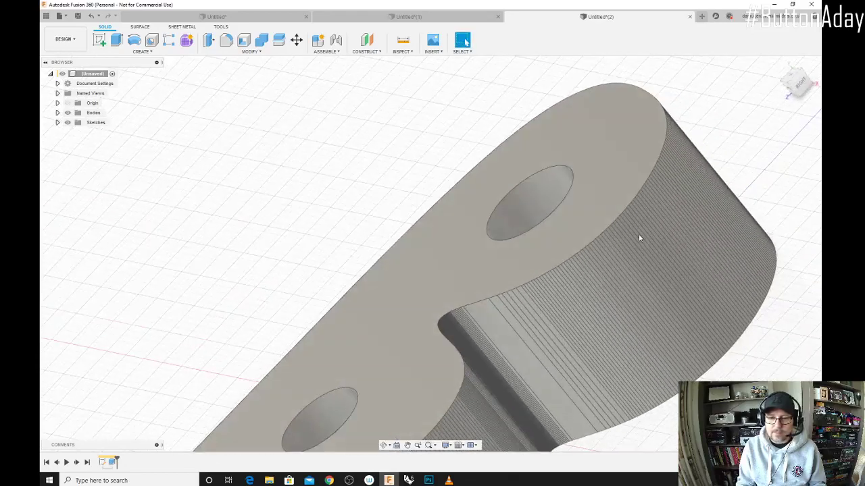
{"action": "left_click", "coordinate": [226, 42]}
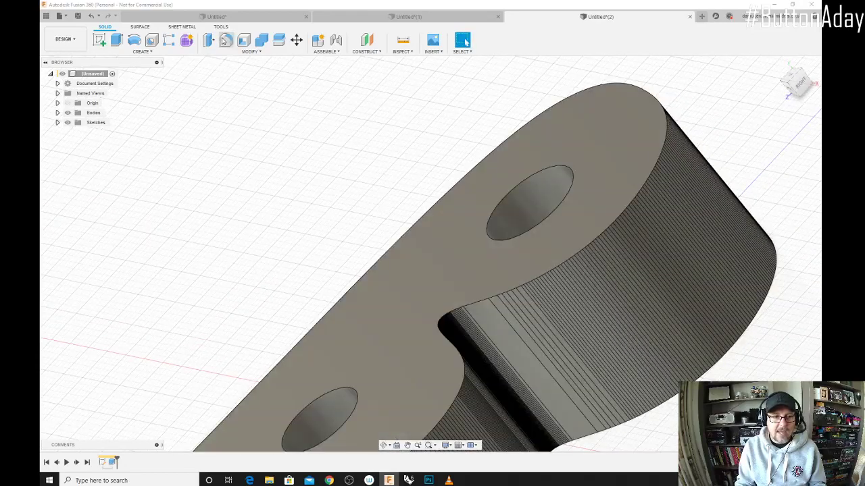
{"action": "left_click", "coordinate": [458, 293]}
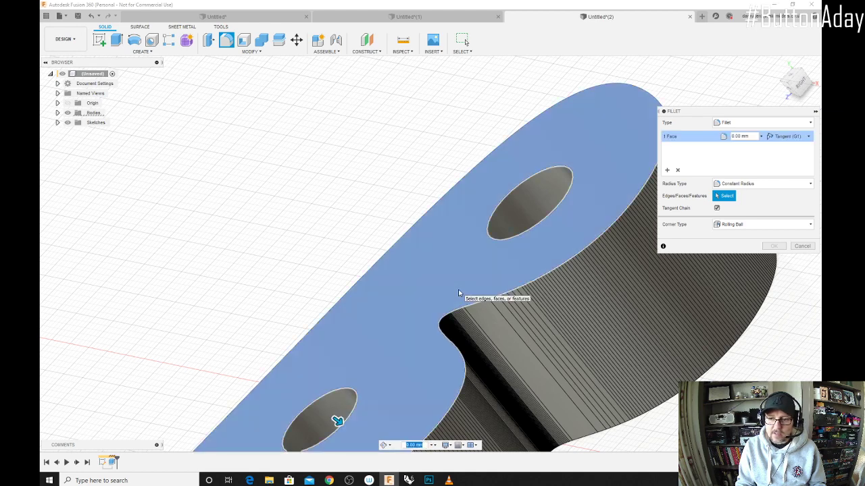
{"action": "scroll", "coordinate": [497, 205], "scroll_direction": "down", "scroll_amount": 3}
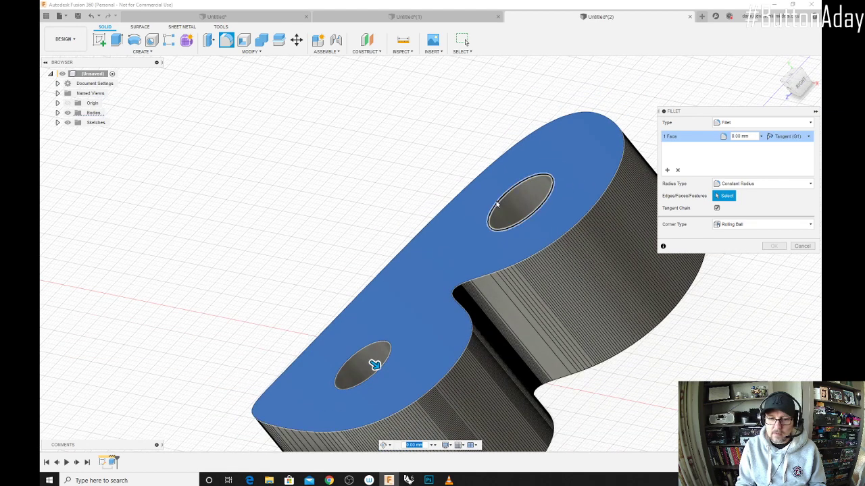
{"action": "scroll", "coordinate": [496, 205], "scroll_direction": "down", "scroll_amount": 2}
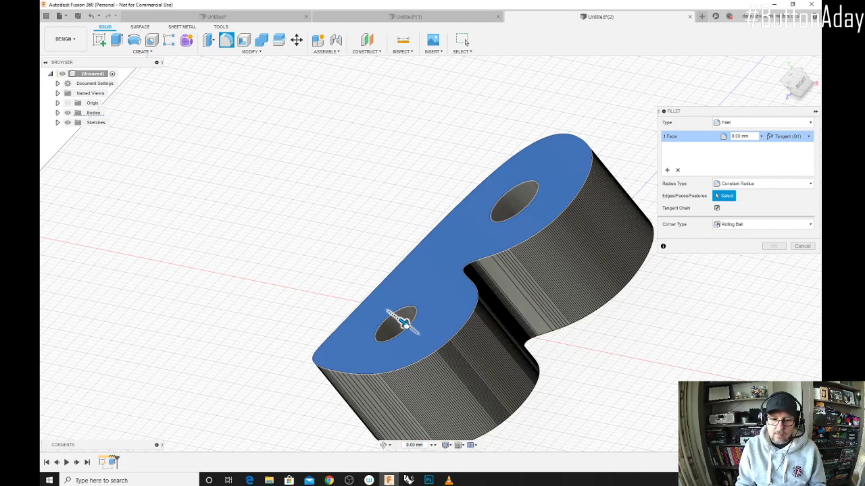
{"action": "left_click_drag", "start_coordinate": [415, 332], "coordinate": [498, 252]}
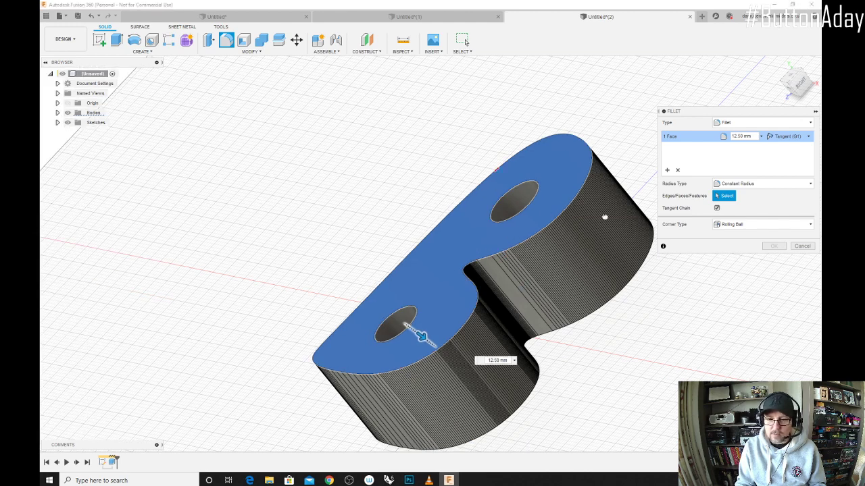
{"action": "left_click", "coordinate": [802, 247]}
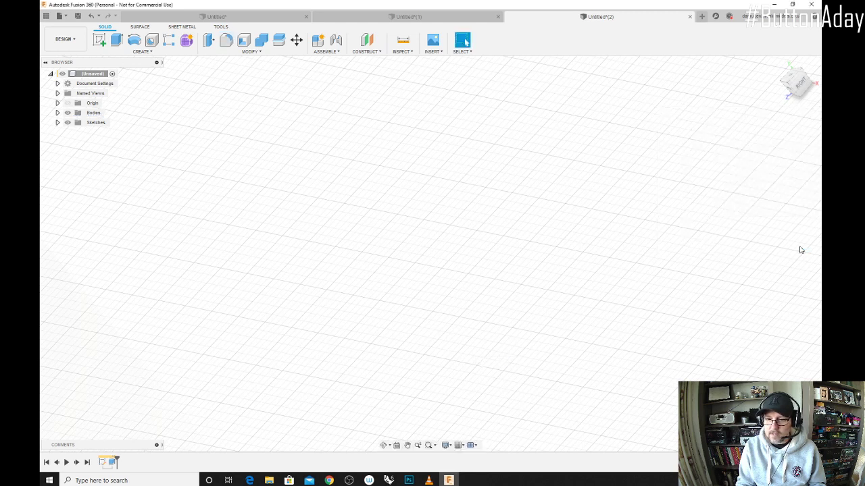
Delete the imported DXF sketch and the extrusion from the design history.
{"action": "left_click", "coordinate": [111, 463]}
{"action": "left_click", "coordinate": [103, 464], "text": "shift"}
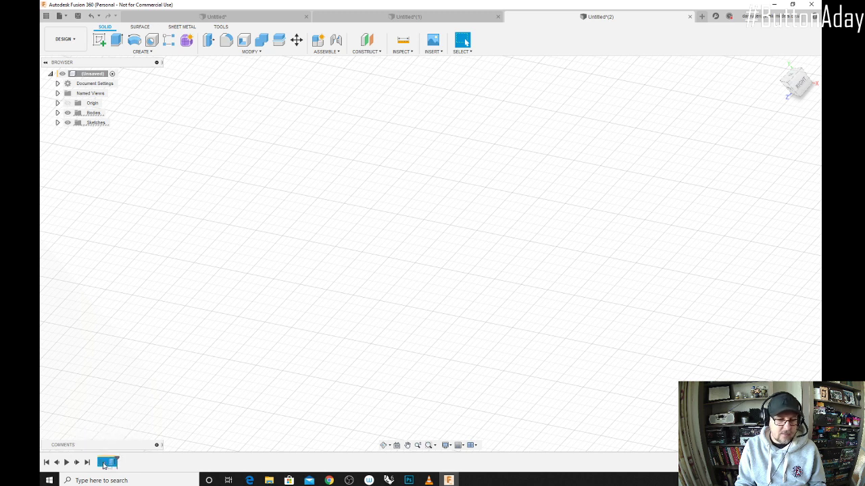
{"action": "right_click", "coordinate": [103, 464]}
{"action": "left_click", "coordinate": [130, 429]}
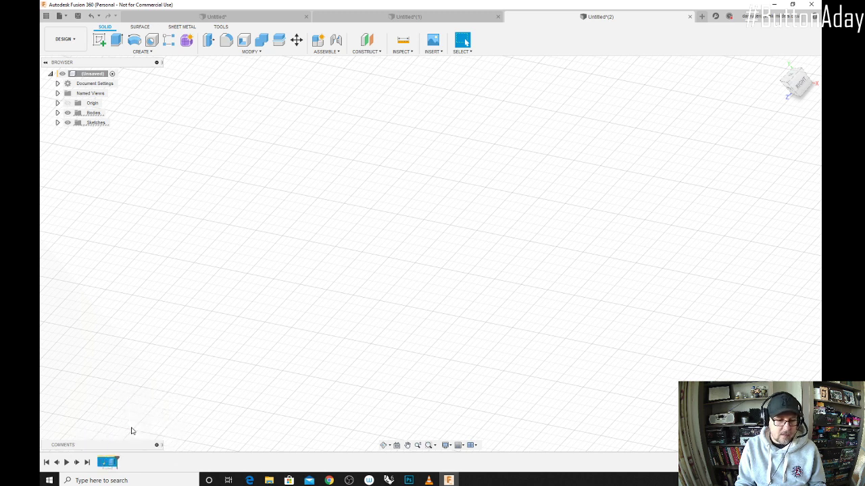
Switch to Rhino and open the recent drawing Spline_sample_drawing.
{"action": "left_click", "coordinate": [389, 481]}
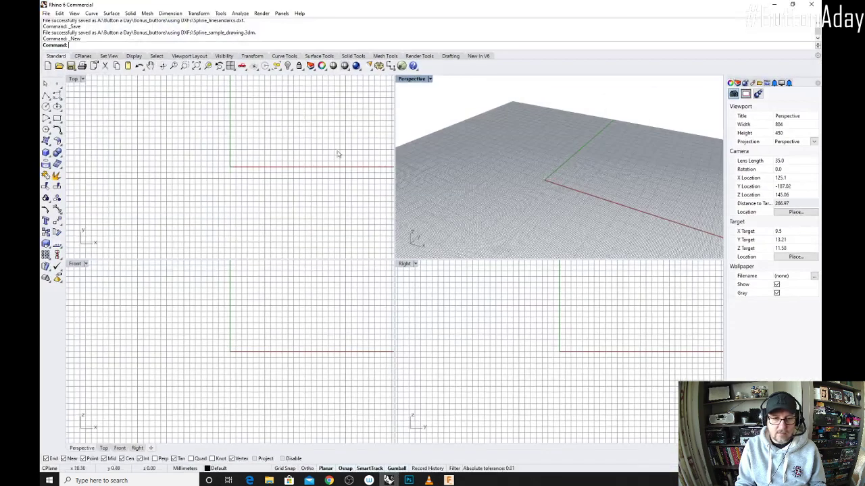
{"action": "left_click", "coordinate": [46, 13]}
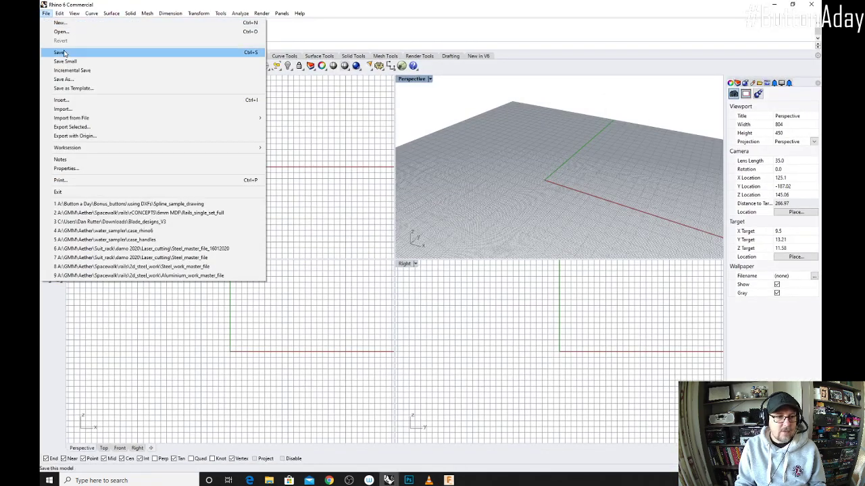
{"action": "left_click", "coordinate": [204, 204]}
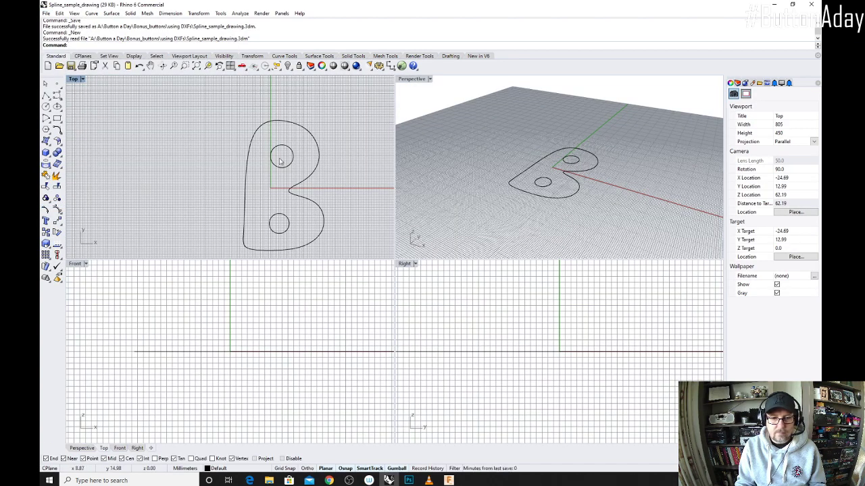
Select all three curves of the B-shaped drawing and export them as a DXF file named Spline_output_updated.
{"action": "left_click_drag", "start_coordinate": [216, 99], "coordinate": [342, 254]}
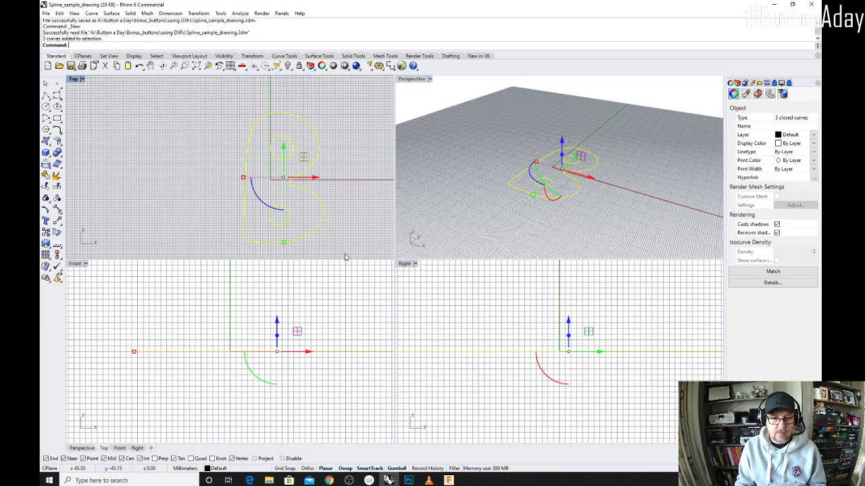
{"action": "left_click", "coordinate": [47, 14]}
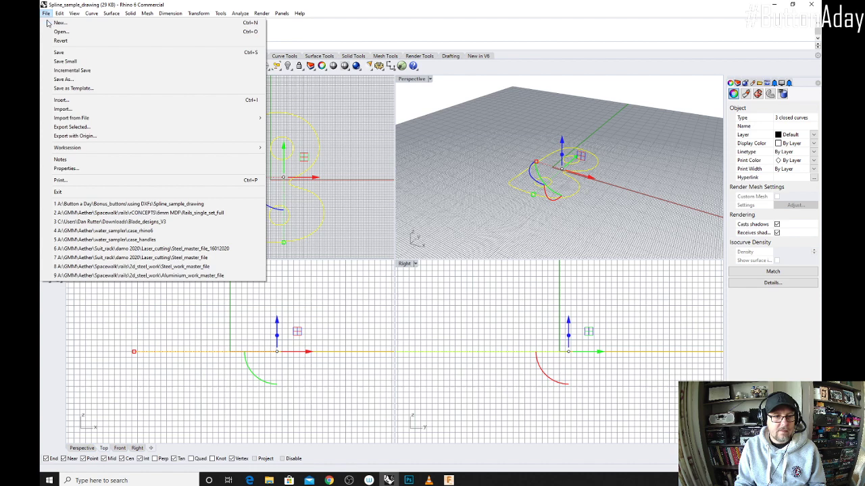
{"action": "left_click", "coordinate": [90, 126]}
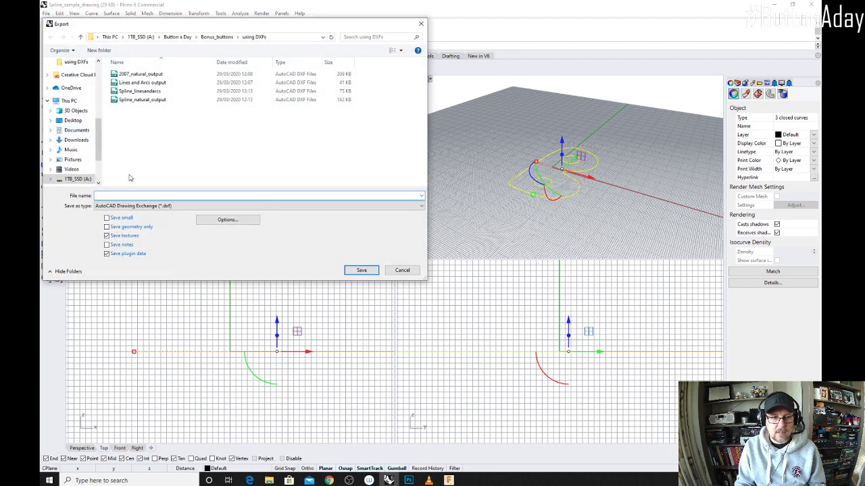
{"action": "left_click", "coordinate": [168, 195]}
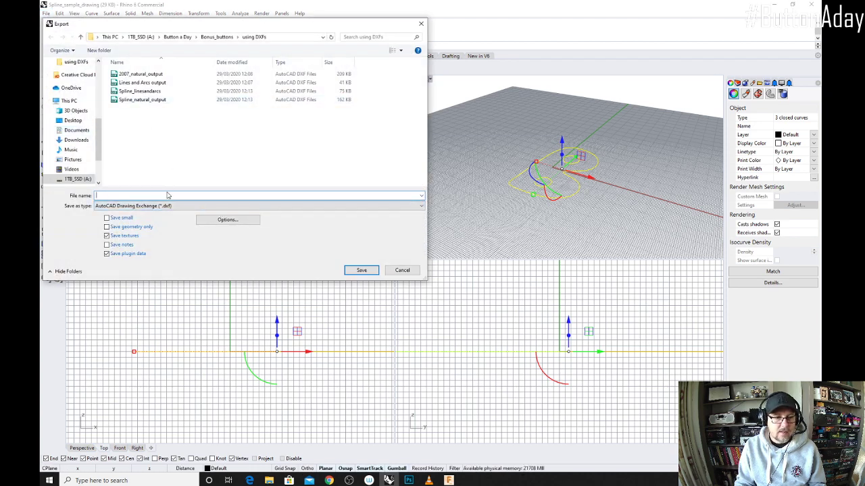
{"action": "type", "text": "Spl"}
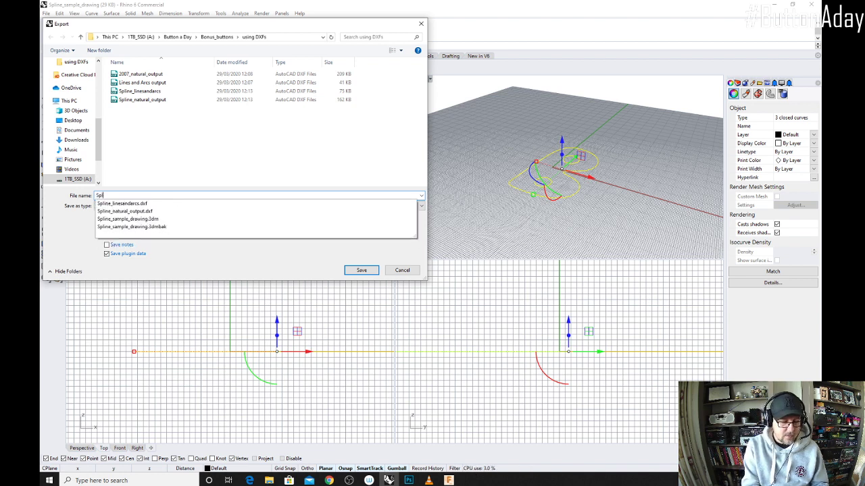
{"action": "type", "text": "ine_"}
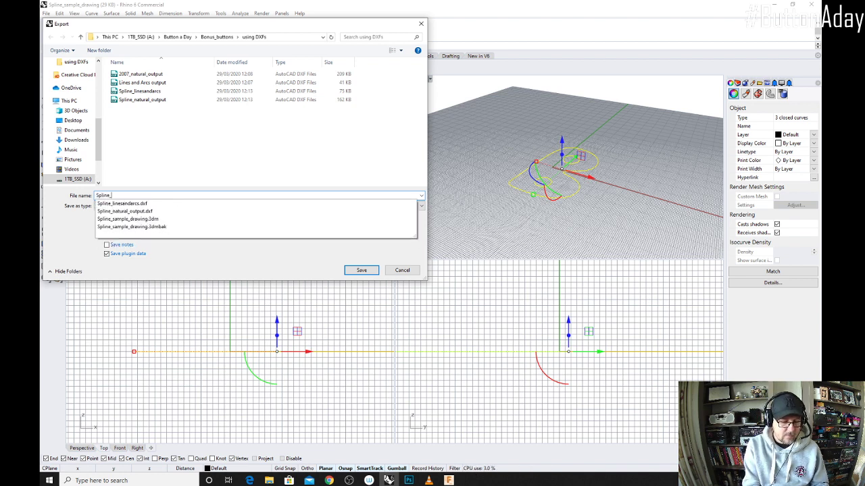
{"action": "type", "text": "output"}
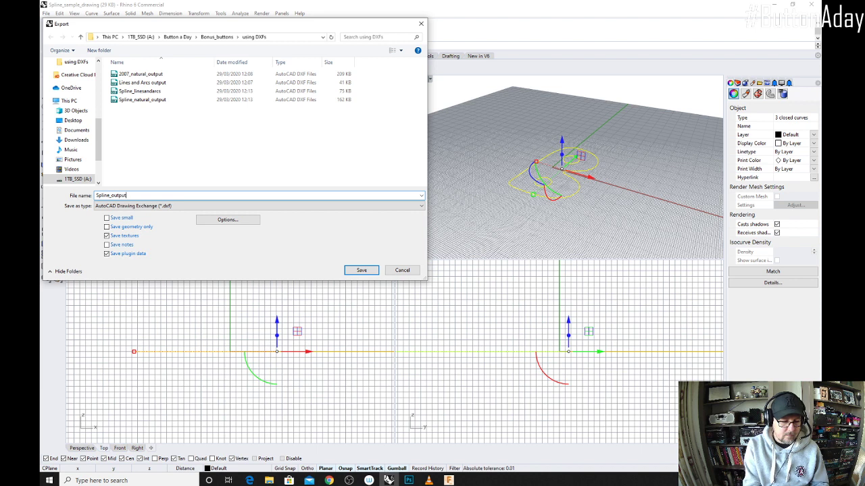
{"action": "type", "text": "_updated"}
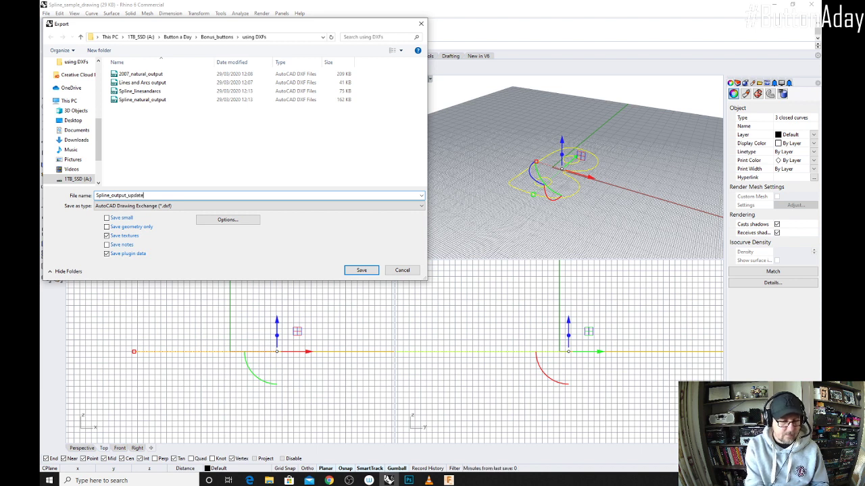
{"action": "left_click", "coordinate": [362, 271]}
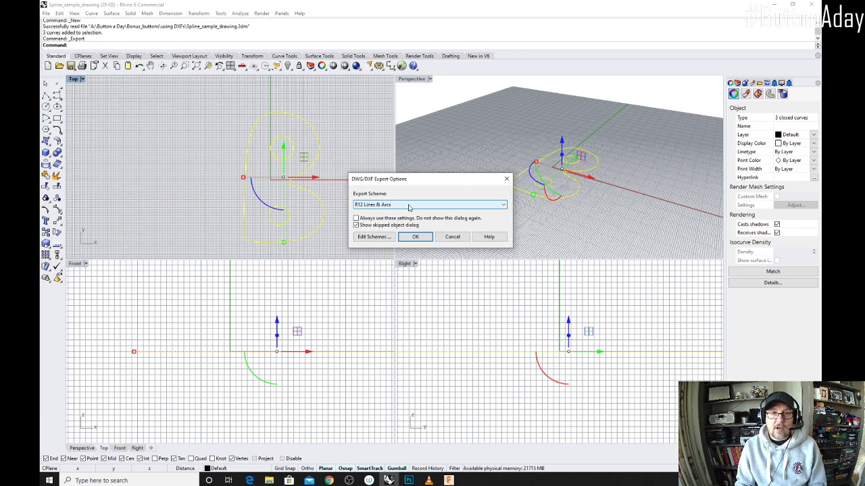
Set the DXF export scheme to 2007 Natural and complete the export.
{"action": "left_click", "coordinate": [502, 207]}
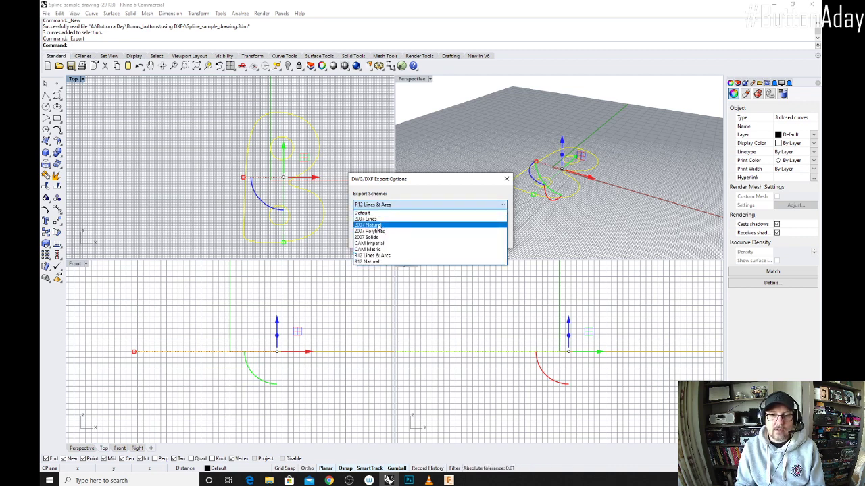
{"action": "left_click", "coordinate": [379, 226]}
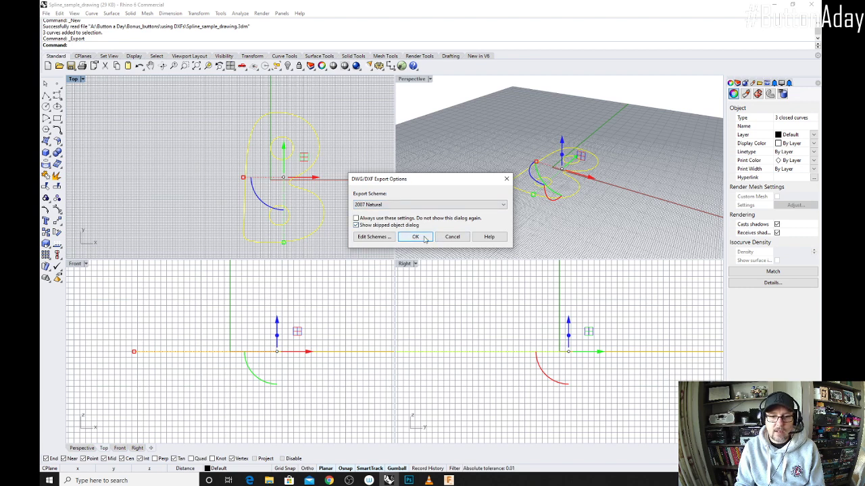
{"action": "left_click", "coordinate": [417, 237]}
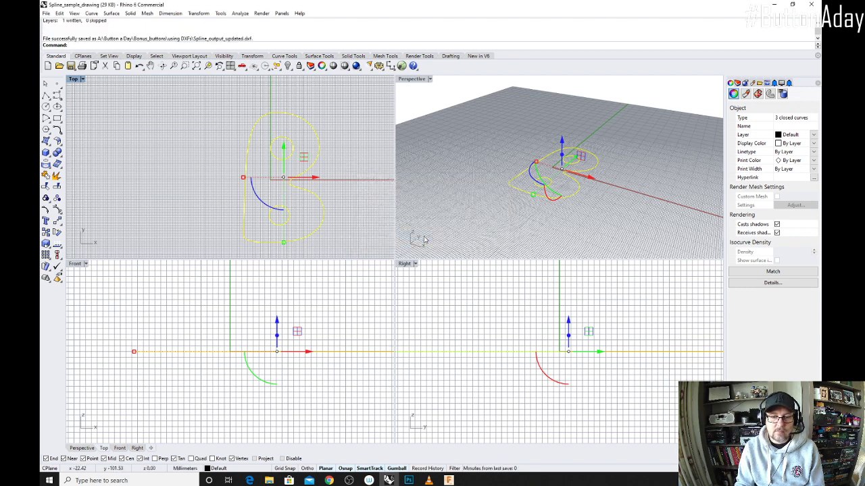
Switch to Fusion 360 and insert the Spline_output_updated DXF on the horizontal origin plane.
{"action": "left_click", "coordinate": [774, 7]}
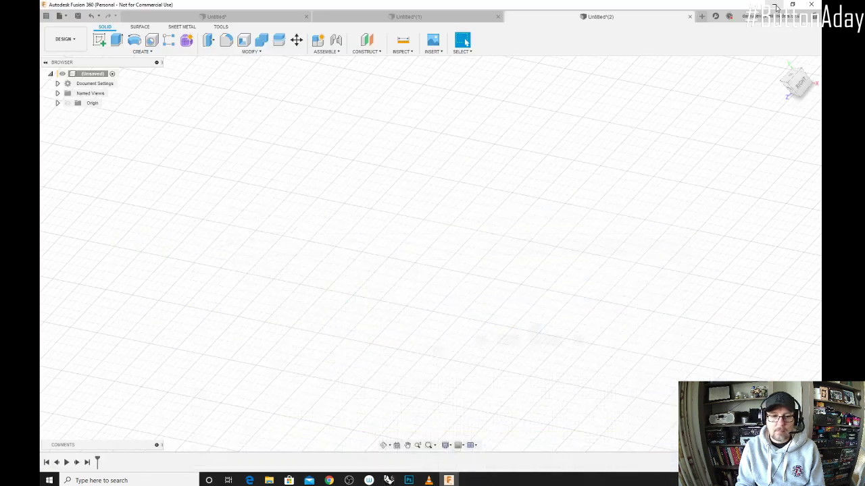
{"action": "left_click", "coordinate": [433, 50]}
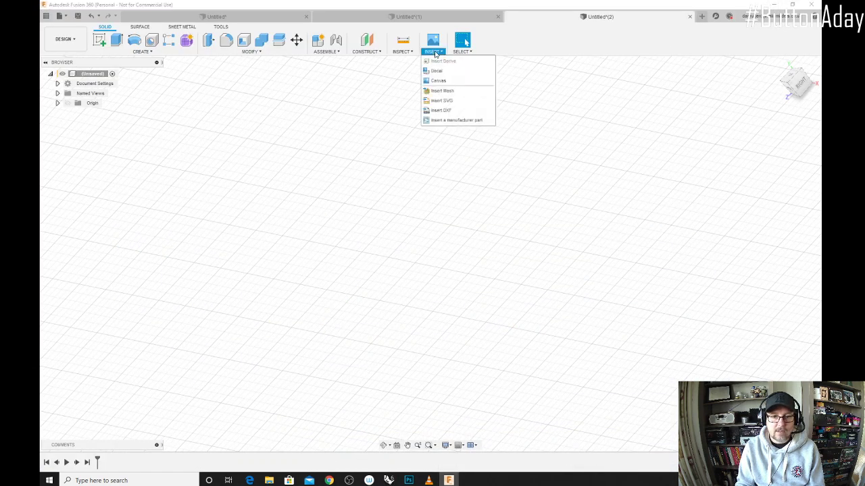
{"action": "left_click", "coordinate": [440, 111]}
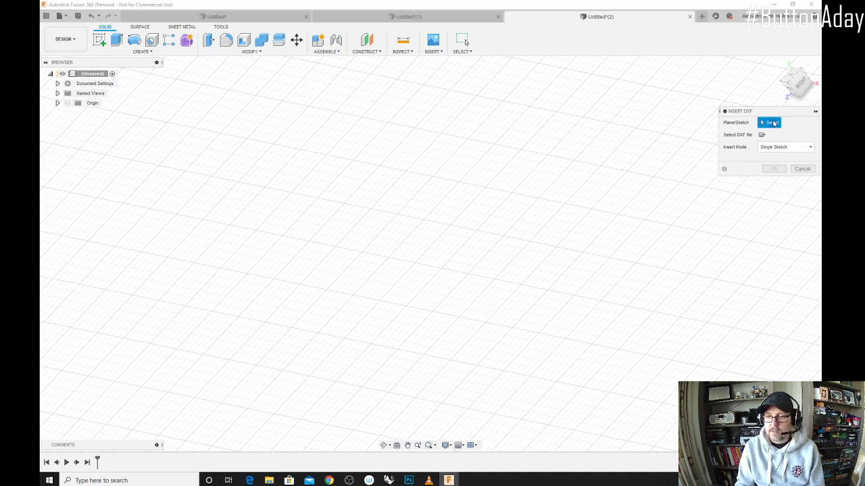
{"action": "scroll", "coordinate": [451, 232], "scroll_direction": "down", "scroll_amount": 5}
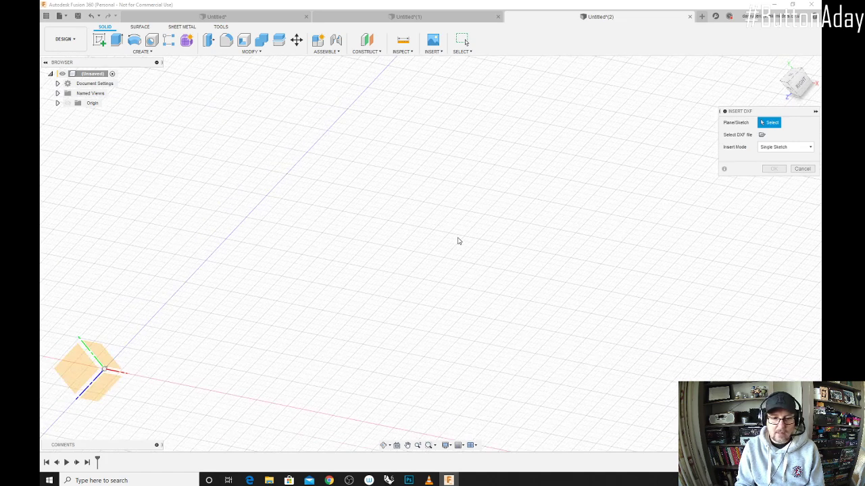
{"action": "scroll", "coordinate": [251, 332], "scroll_direction": "up", "scroll_amount": 4}
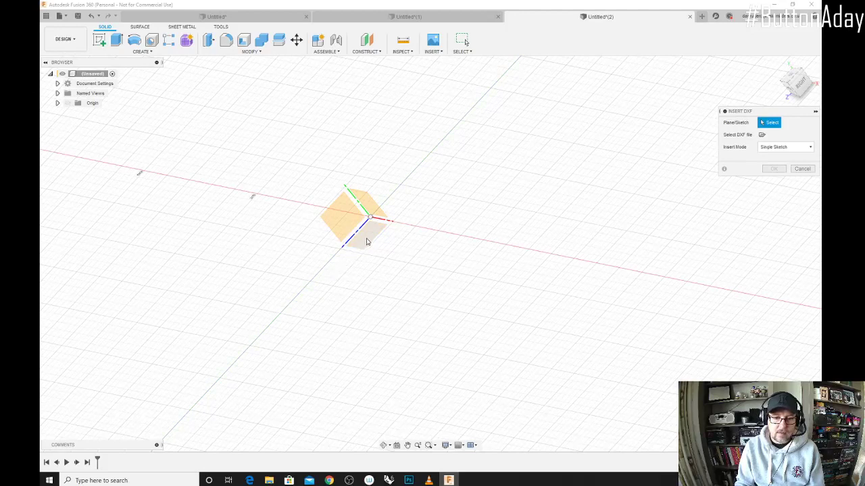
{"action": "left_click", "coordinate": [368, 239]}
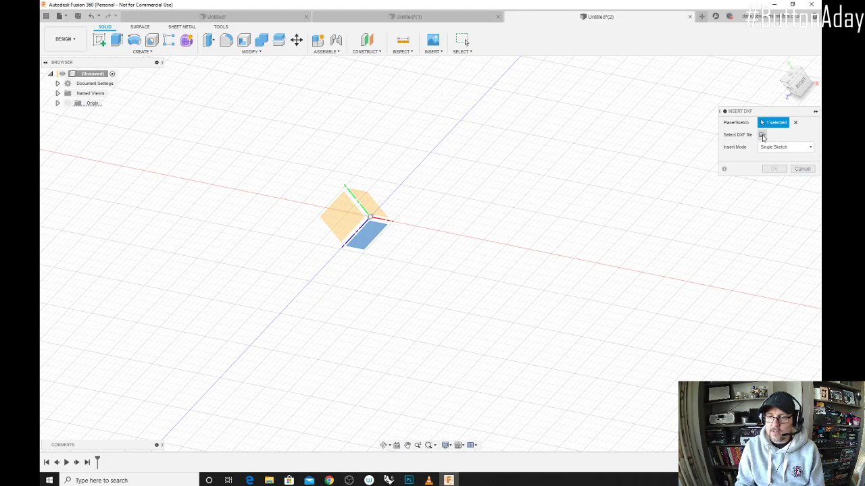
{"action": "left_click", "coordinate": [762, 136]}
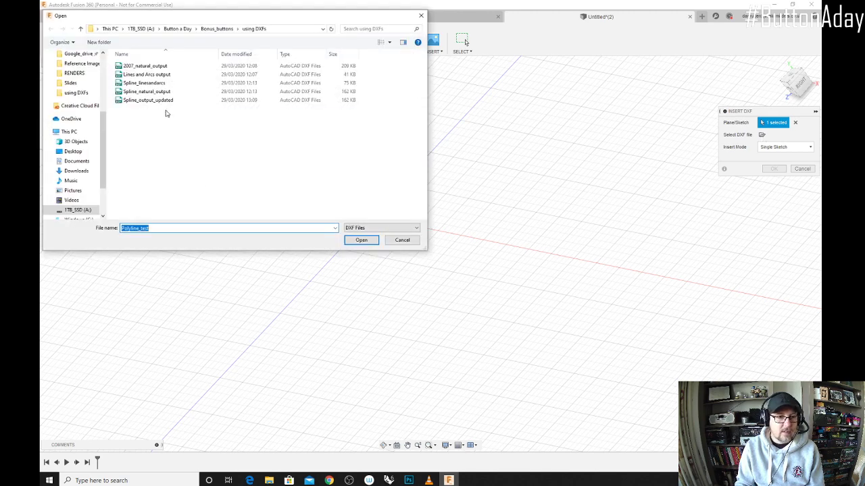
{"action": "left_click", "coordinate": [142, 101]}
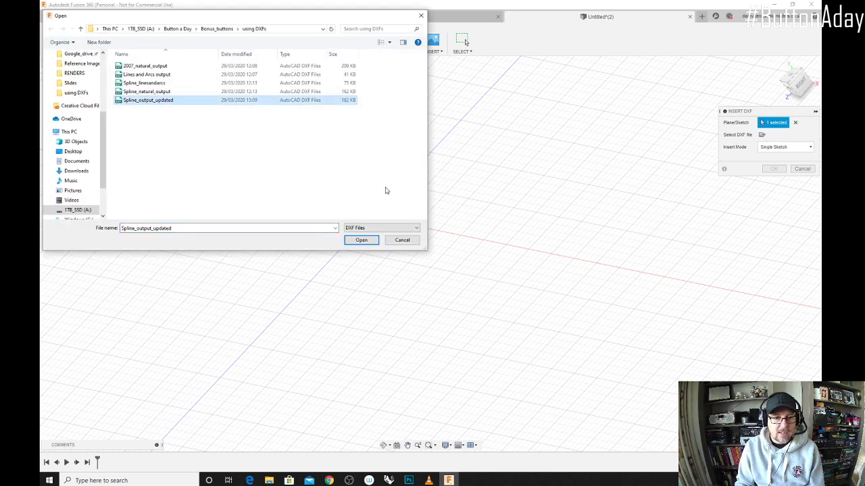
{"action": "left_click", "coordinate": [372, 240]}
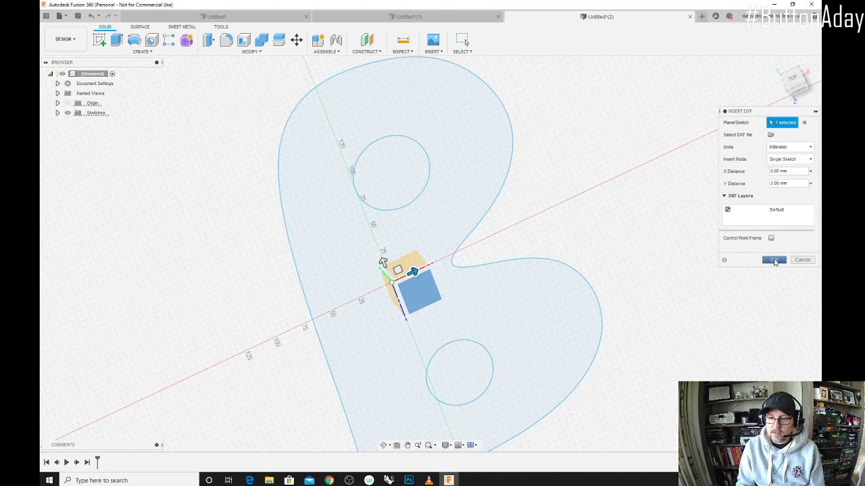
{"action": "left_click", "coordinate": [774, 260]}
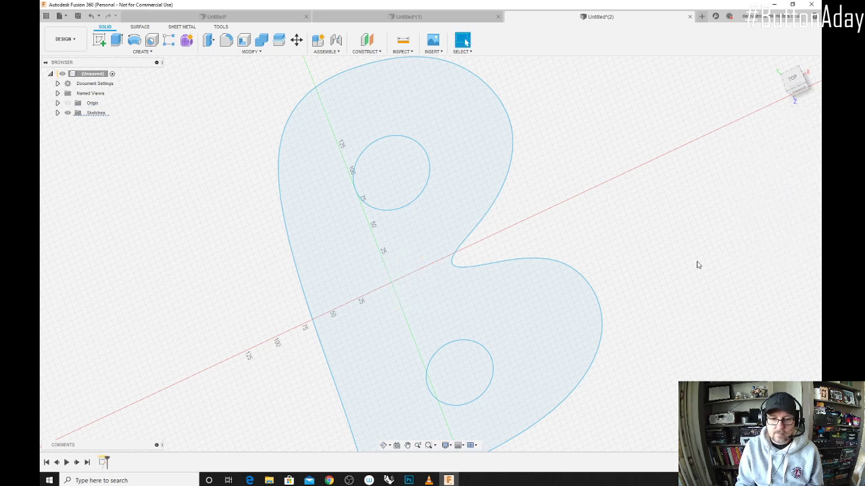
Extrude the B-shaped profile upward as a new body, leaving out its two circular holes.
{"action": "left_click", "coordinate": [117, 40]}
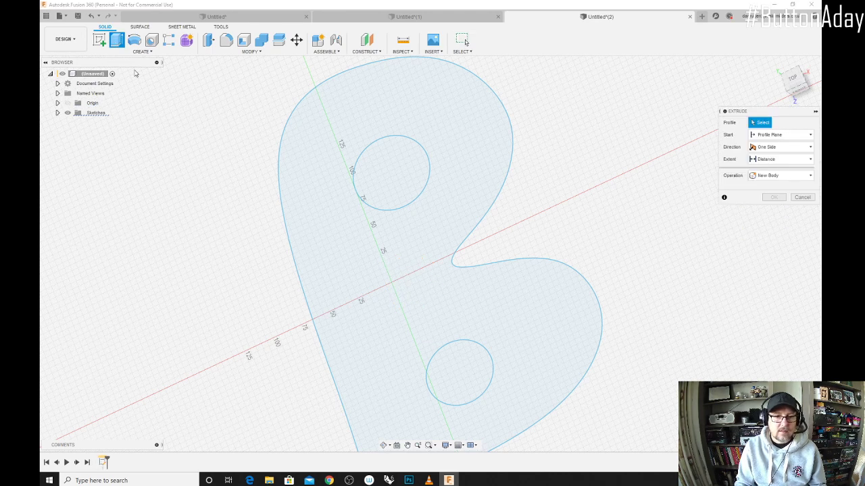
{"action": "left_click", "coordinate": [374, 250]}
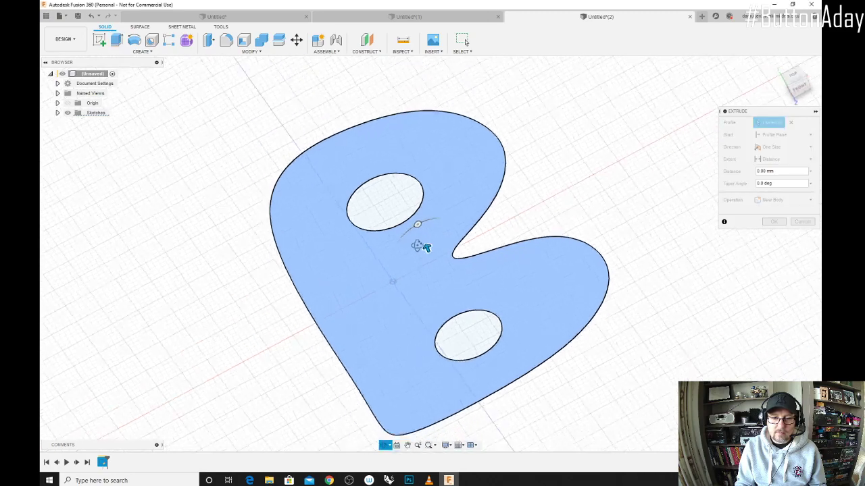
{"action": "left_click_drag", "start_coordinate": [427, 245], "coordinate": [390, 138]}
{"action": "left_click", "coordinate": [775, 223]}
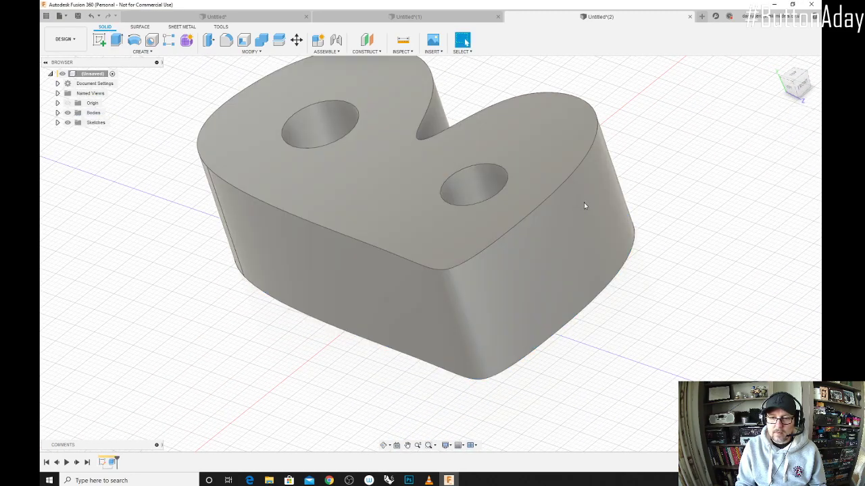
Fillet all edges of the B-shaped body's top face, including both hole rims, with a 1.5 mm constant radius.
{"action": "middle_click_drag", "start_coordinate": [584, 202], "coordinate": [373, 204], "text": "shift"}
{"action": "left_click", "coordinate": [272, 159]}
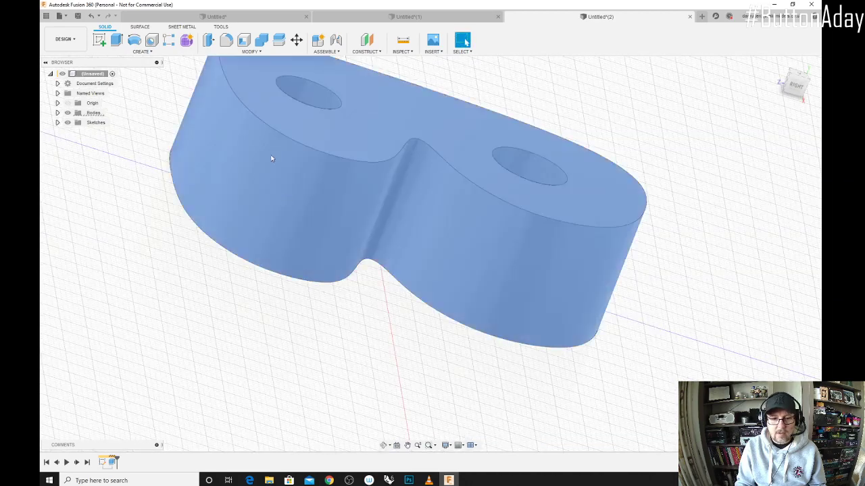
{"action": "middle_click_drag", "start_coordinate": [272, 160], "coordinate": [496, 351], "text": "shift"}
{"action": "left_click", "coordinate": [497, 352]}
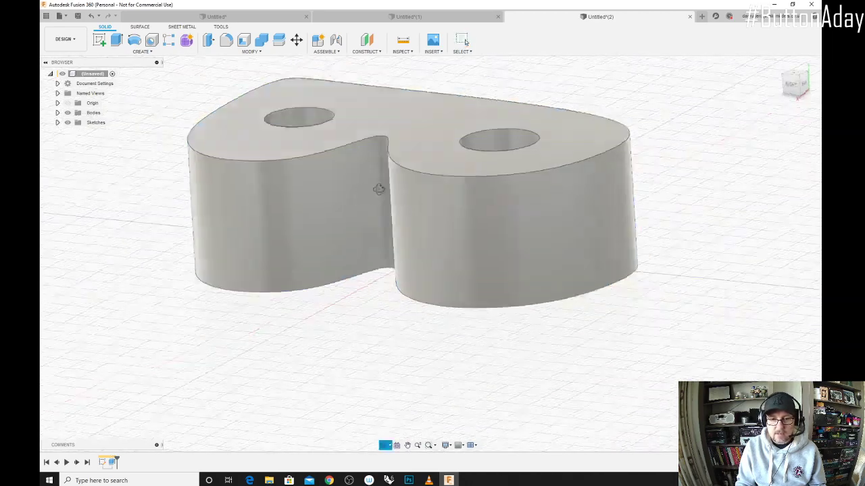
{"action": "middle_click_drag", "start_coordinate": [367, 187], "coordinate": [432, 202], "text": "shift"}
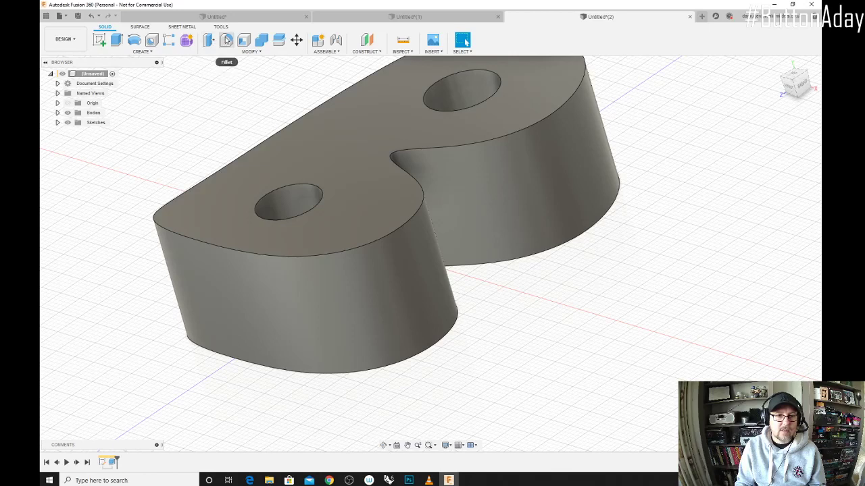
{"action": "left_click", "coordinate": [224, 41]}
{"action": "left_click", "coordinate": [368, 174]}
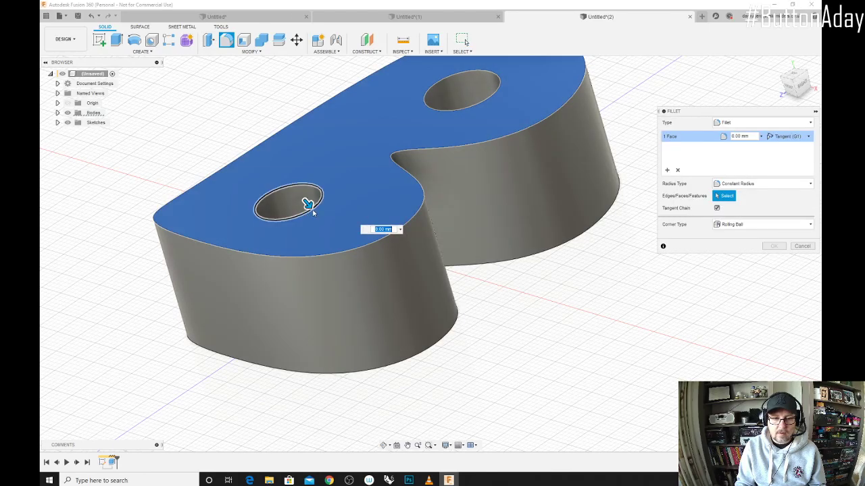
{"action": "left_click_drag", "start_coordinate": [312, 211], "coordinate": [311, 206]}
{"action": "middle_click_drag", "start_coordinate": [310, 206], "coordinate": [371, 197], "text": "shift"}
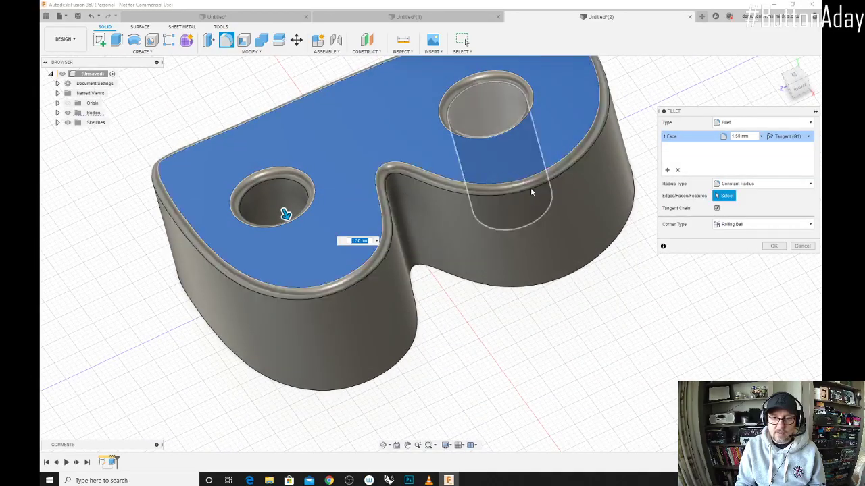
{"action": "scroll", "coordinate": [417, 246], "scroll_direction": "down", "scroll_amount": 3}
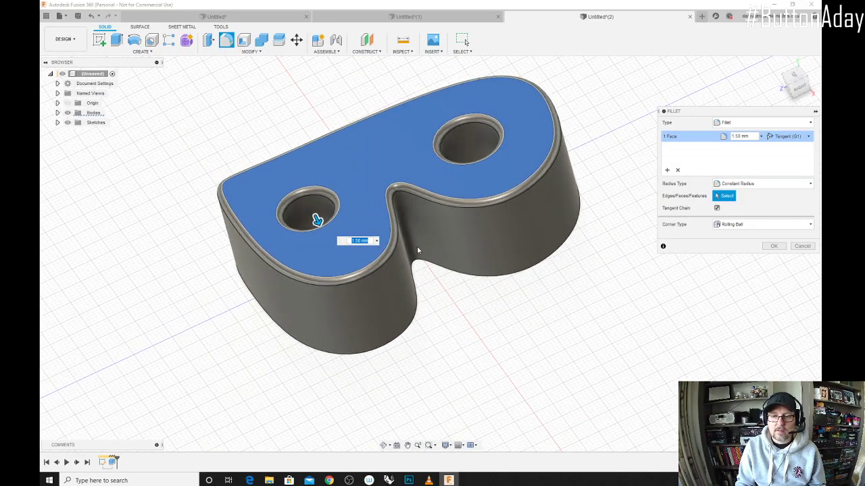
{"action": "left_click", "coordinate": [779, 248]}
{"action": "scroll", "coordinate": [457, 238], "scroll_direction": "up", "scroll_amount": 2}
{"action": "middle_click_drag", "start_coordinate": [456, 239], "coordinate": [434, 156], "text": "shift"}
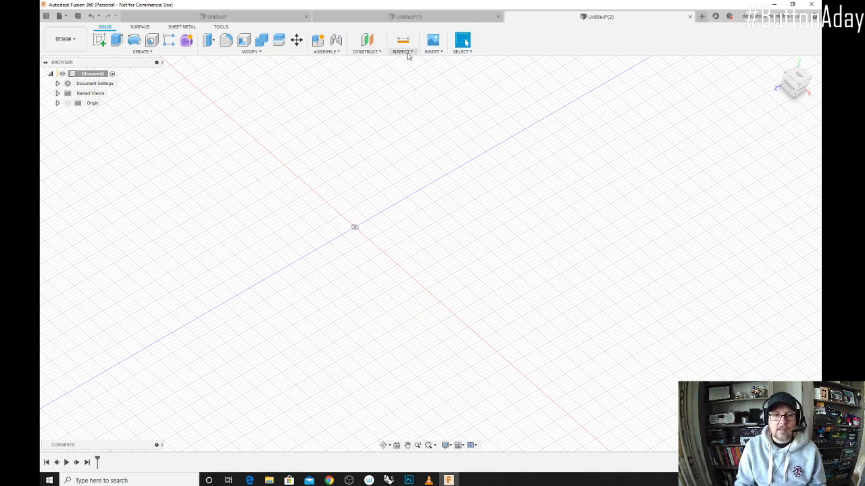
Insert the Spline_linesandarcs DXF as a single sketch on the horizontal origin plane, using millimetres.
{"action": "left_click", "coordinate": [433, 51]}
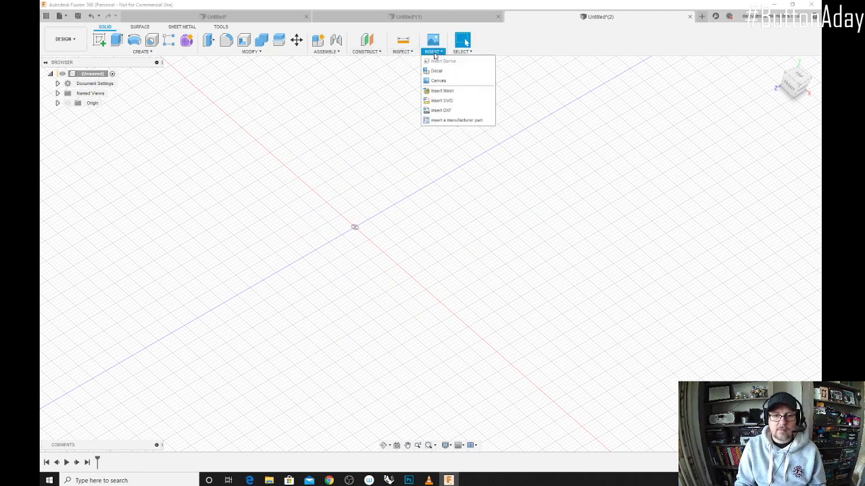
{"action": "left_click", "coordinate": [452, 113]}
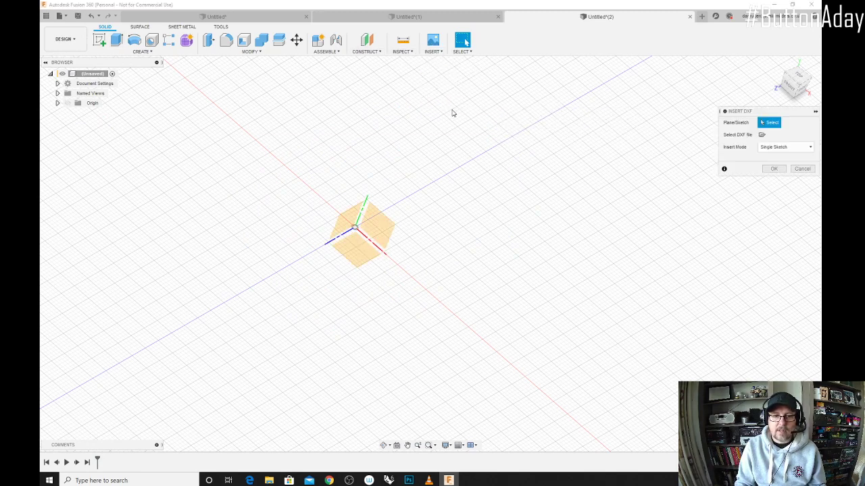
{"action": "left_click", "coordinate": [351, 257]}
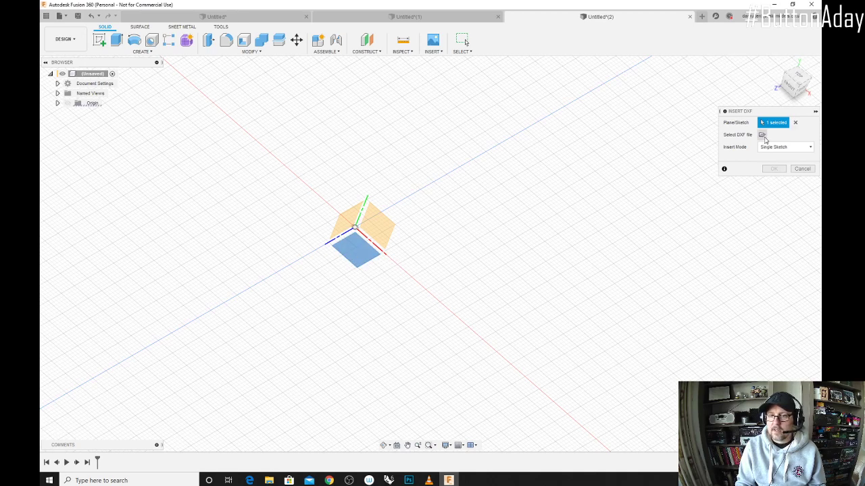
{"action": "left_click", "coordinate": [762, 135]}
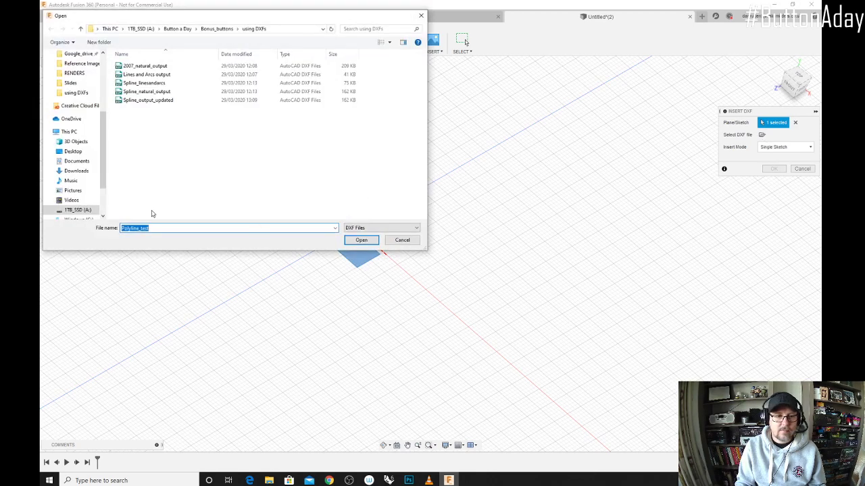
{"action": "left_click", "coordinate": [144, 83]}
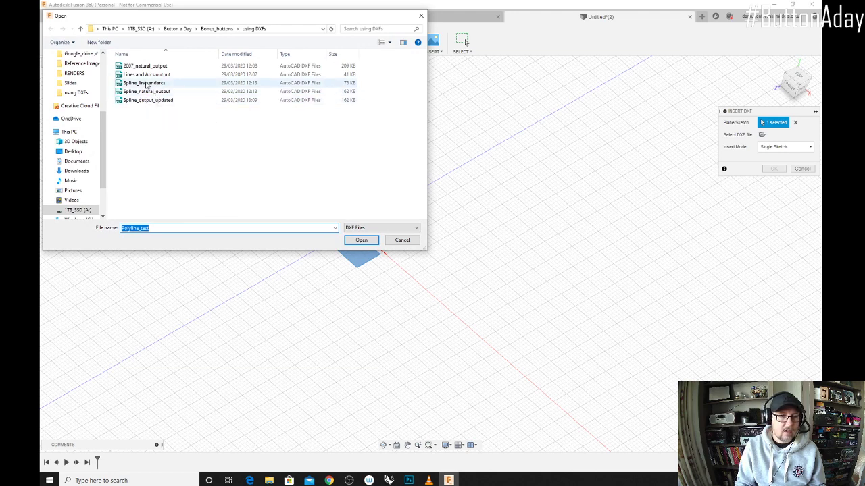
{"action": "left_click", "coordinate": [362, 240]}
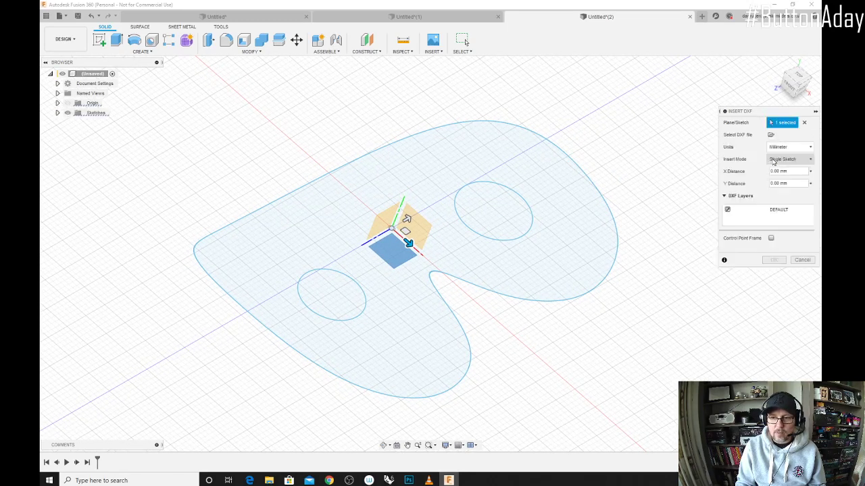
{"action": "left_click", "coordinate": [775, 260]}
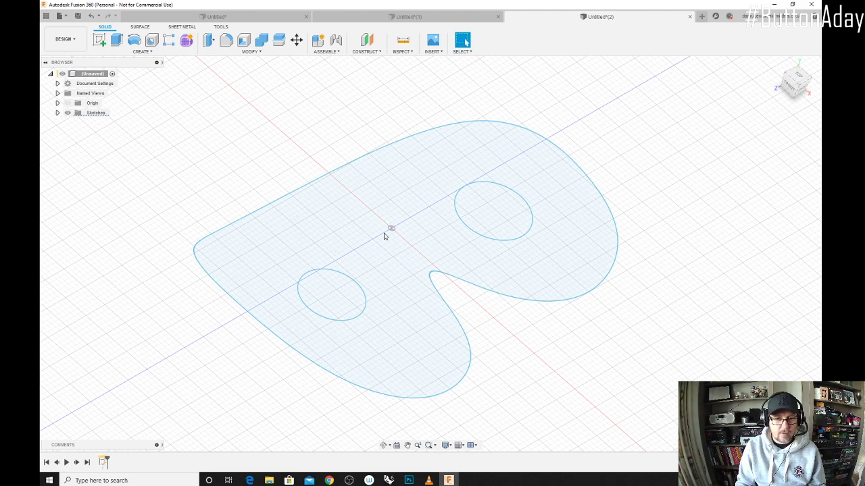
Extrude the B-shaped profile 25 mm upward as a new body, leaving out its two circular holes.
{"action": "mouse_move", "coordinate": [384, 236]}
{"action": "middle_mouse_down", "text": "shift"}
{"action": "mouse_move", "coordinate": [396, 203]}
{"action": "mouse_move", "coordinate": [415, 232]}
{"action": "mouse_move", "coordinate": [394, 227]}
{"action": "middle_mouse_up", "text": "shift"}
{"action": "left_click", "coordinate": [116, 40]}
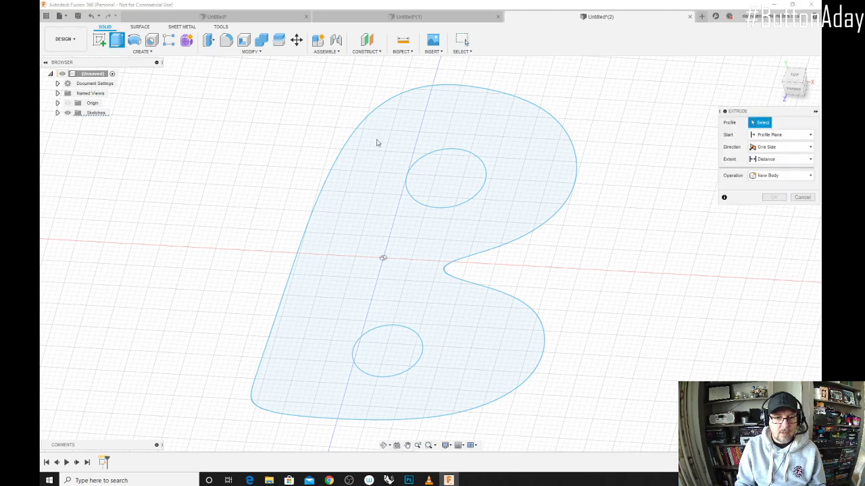
{"action": "left_click", "coordinate": [367, 233]}
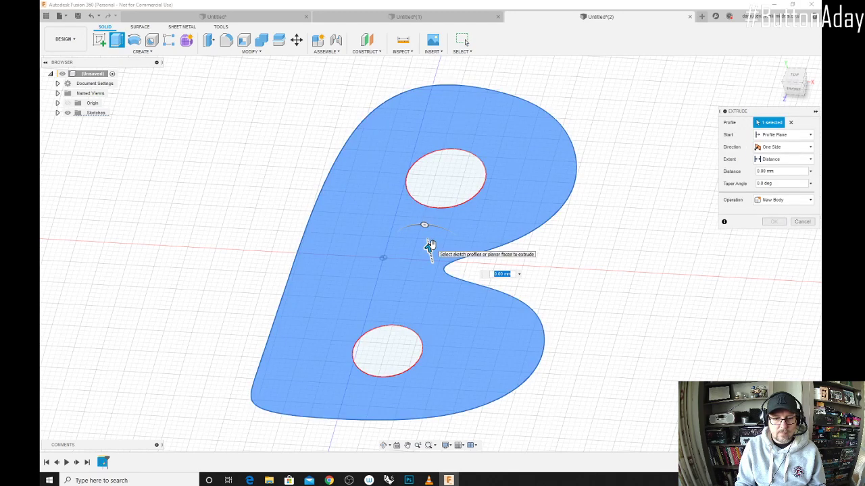
{"action": "left_click_drag", "start_coordinate": [429, 246], "coordinate": [411, 168]}
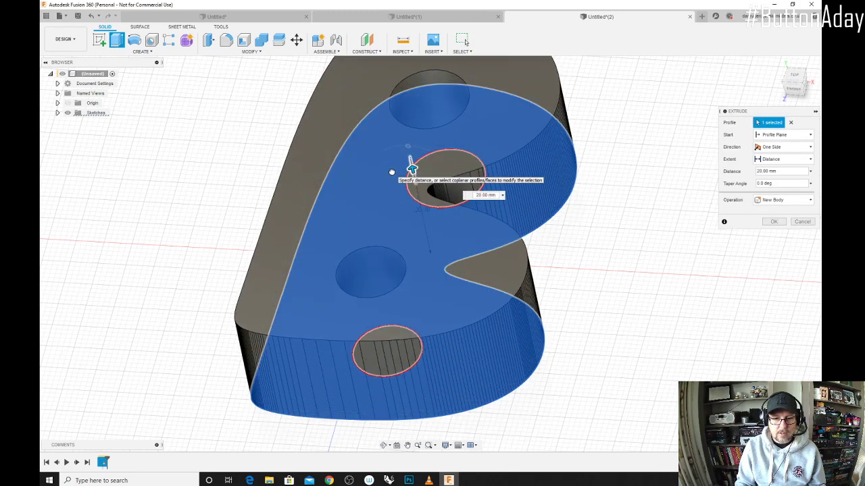
{"action": "type", "text": "25"}
{"action": "key", "text": "Return"}
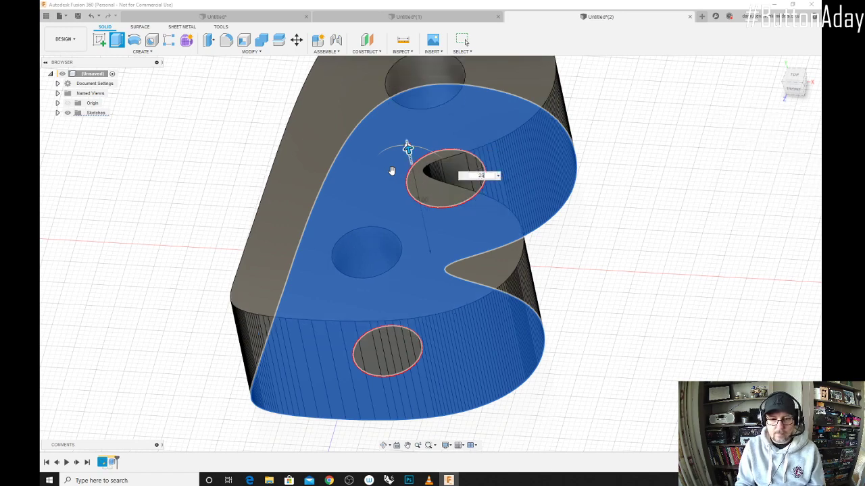
{"action": "scroll", "coordinate": [539, 215], "scroll_direction": "down", "scroll_amount": 3}
{"action": "scroll", "coordinate": [540, 215], "scroll_direction": "down", "scroll_amount": 1}
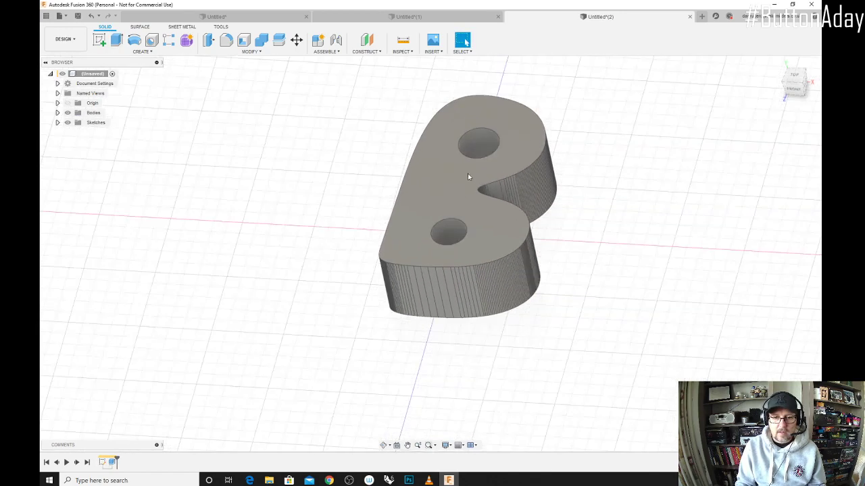
{"action": "scroll", "coordinate": [468, 176], "scroll_direction": "up", "scroll_amount": 1}
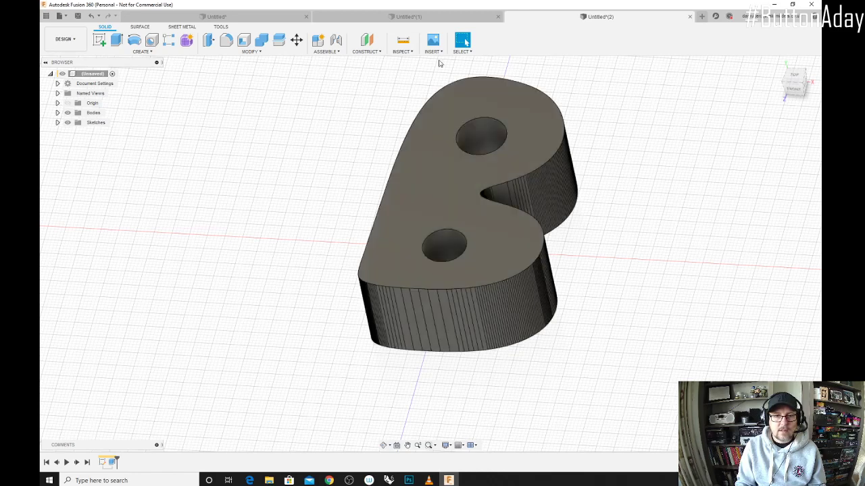
Create a base feature in the design containing the extruded B-shaped body.
{"action": "left_click", "coordinate": [441, 52]}
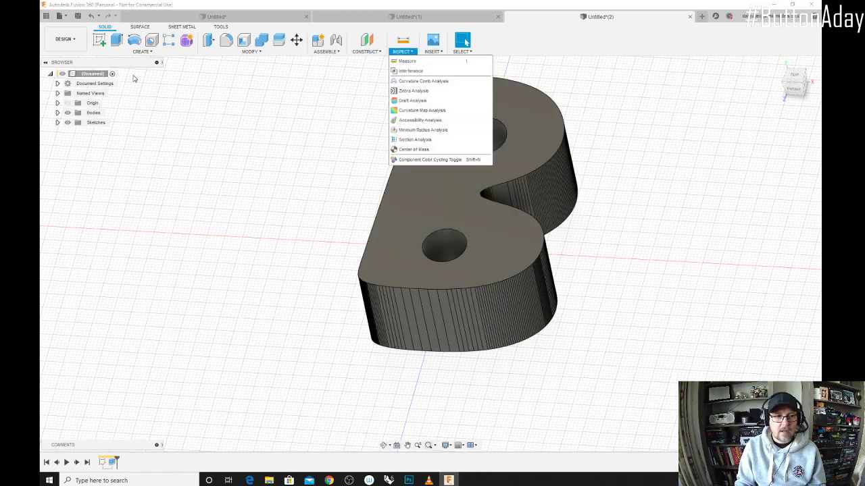
{"action": "left_click", "coordinate": [143, 52]}
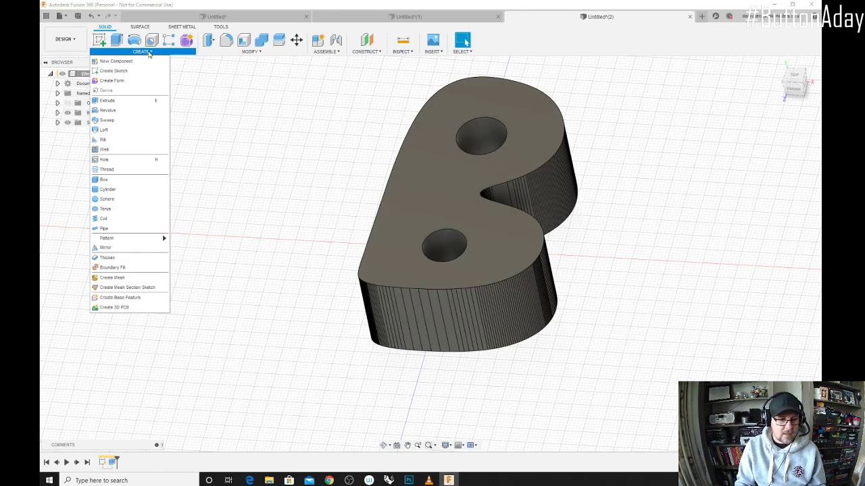
{"action": "left_click", "coordinate": [140, 298]}
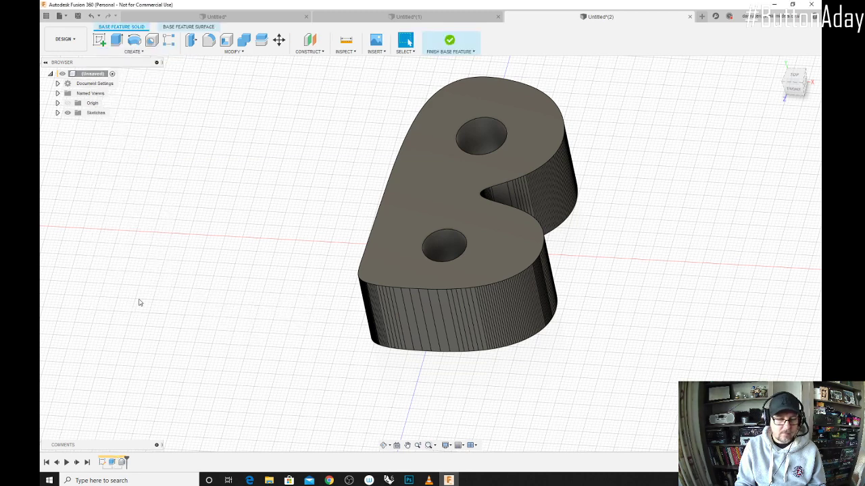
Set the selection priority to bodies so the whole B-shaped solid can be picked instead of single faces.
{"action": "left_click", "coordinate": [404, 52]}
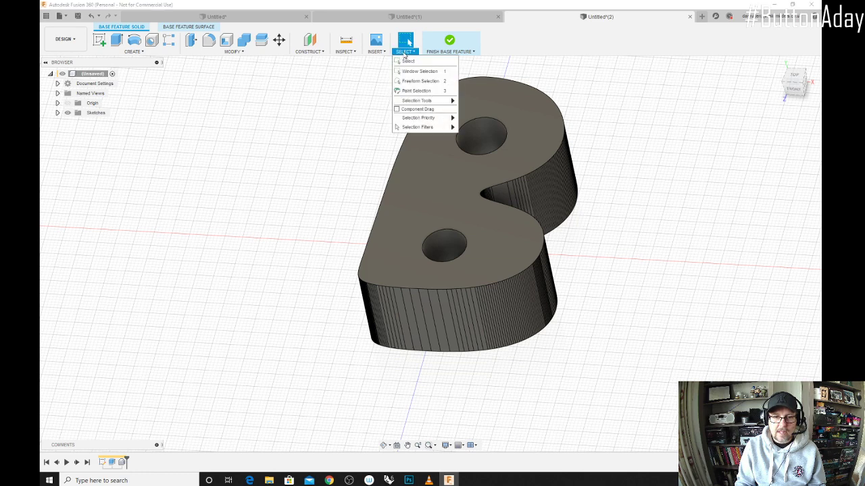
{"action": "mouse_move", "coordinate": [442, 121]}
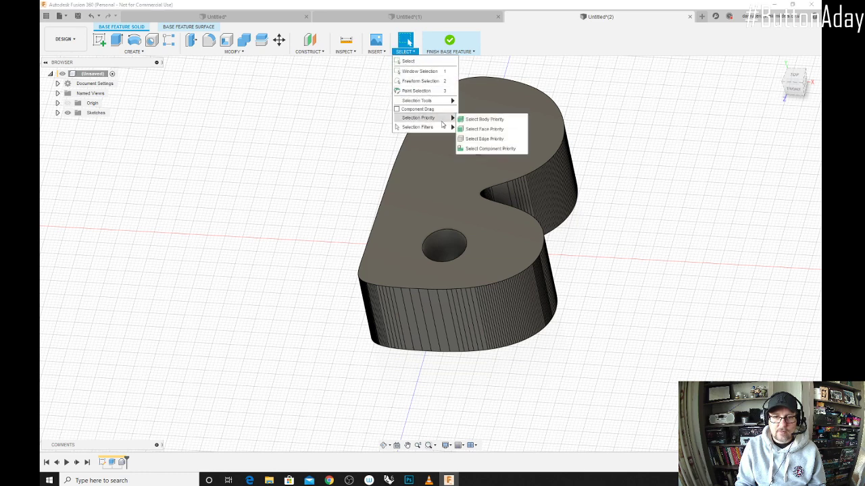
{"action": "left_click", "coordinate": [489, 120]}
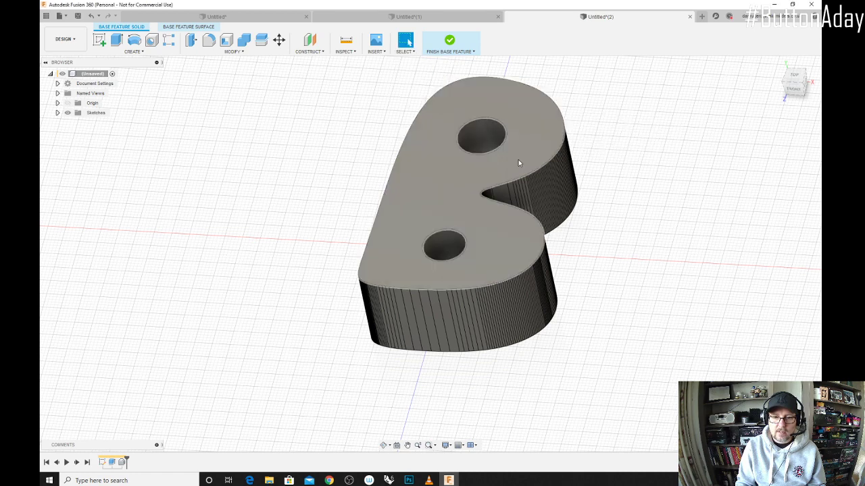
{"action": "left_click", "coordinate": [520, 161]}
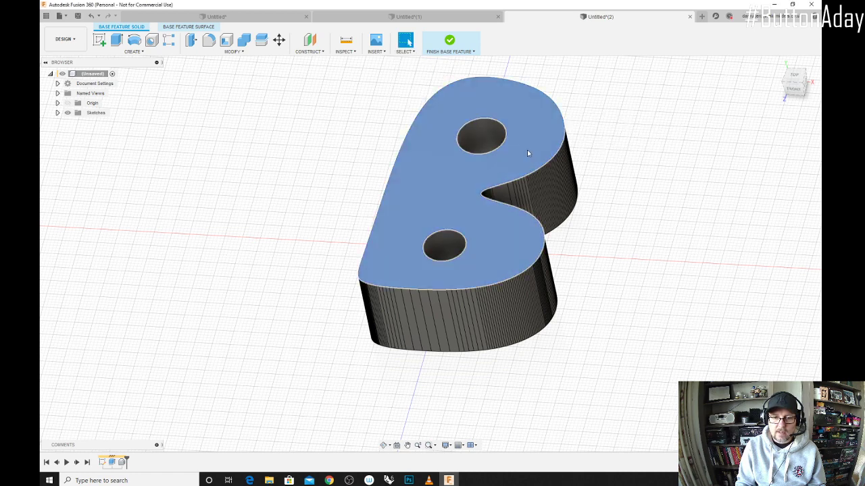
{"action": "left_click", "coordinate": [402, 49]}
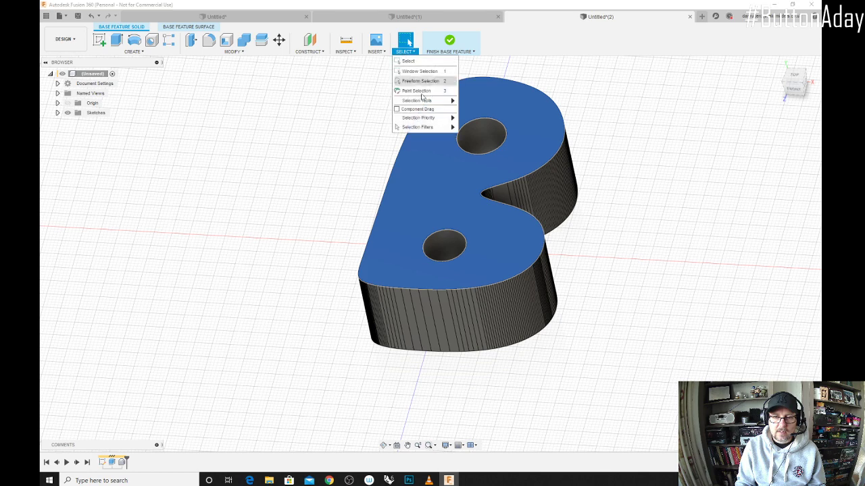
{"action": "mouse_move", "coordinate": [426, 118]}
{"action": "left_click", "coordinate": [485, 120]}
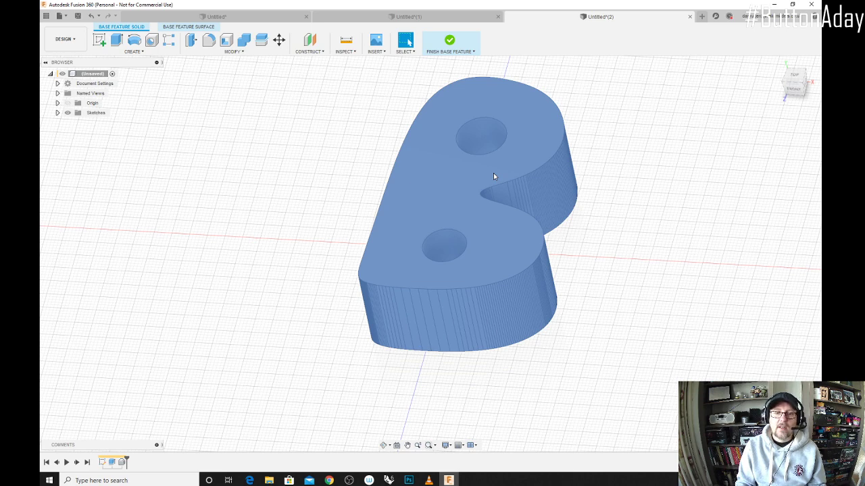
Convert the B-shaped solid to a new mesh body with Medium refinement and finish the base feature.
{"action": "right_click", "coordinate": [493, 176]}
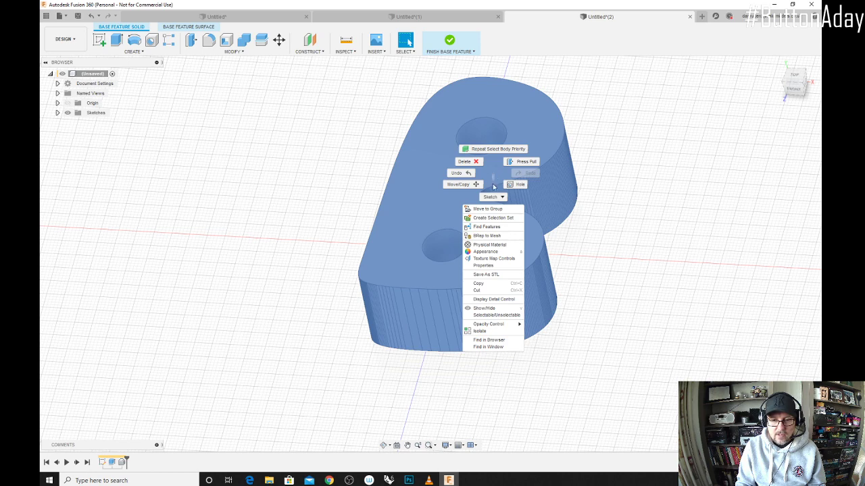
{"action": "left_click", "coordinate": [500, 236]}
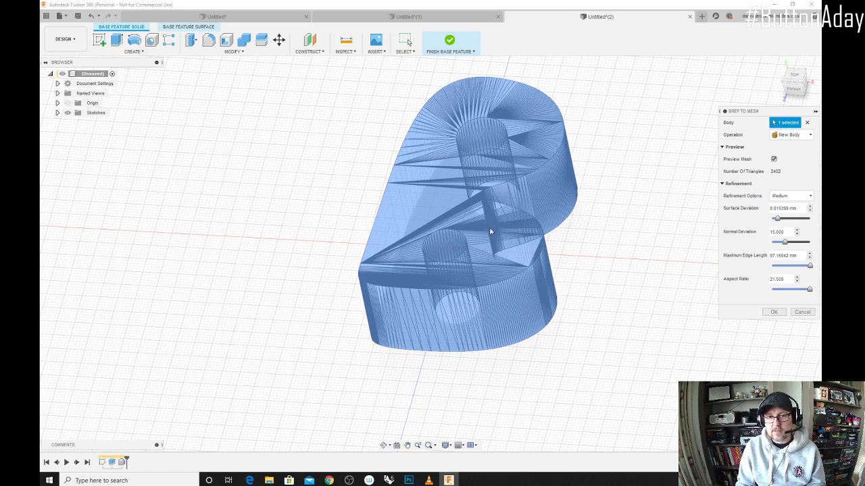
{"action": "middle_click_drag", "start_coordinate": [489, 227], "coordinate": [485, 216], "text": "shift"}
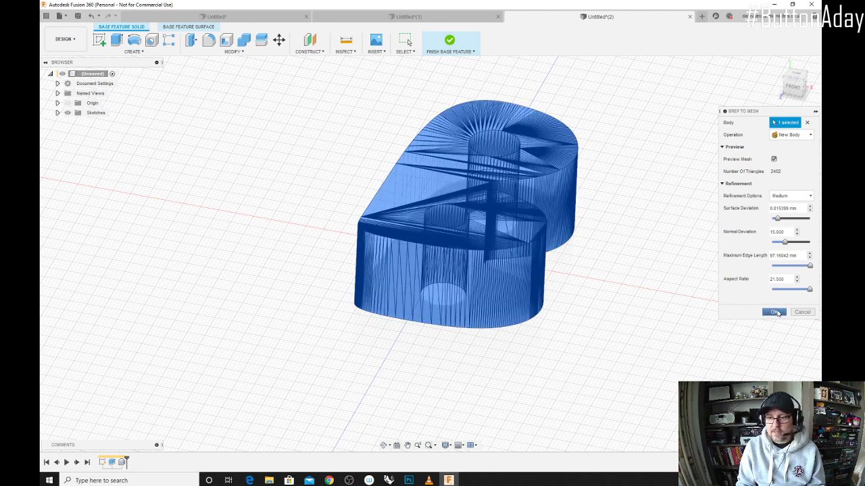
{"action": "left_click", "coordinate": [775, 312]}
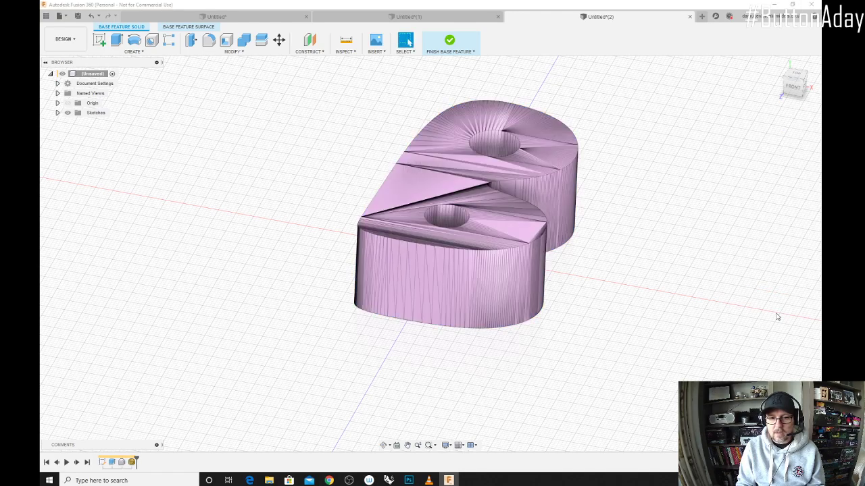
{"action": "middle_click_drag", "start_coordinate": [537, 281], "coordinate": [538, 255], "text": "shift"}
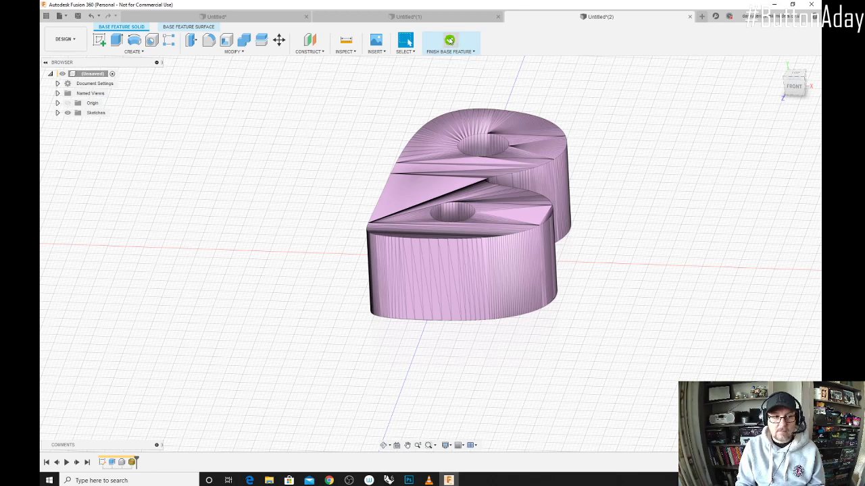
{"action": "left_click", "coordinate": [447, 46]}
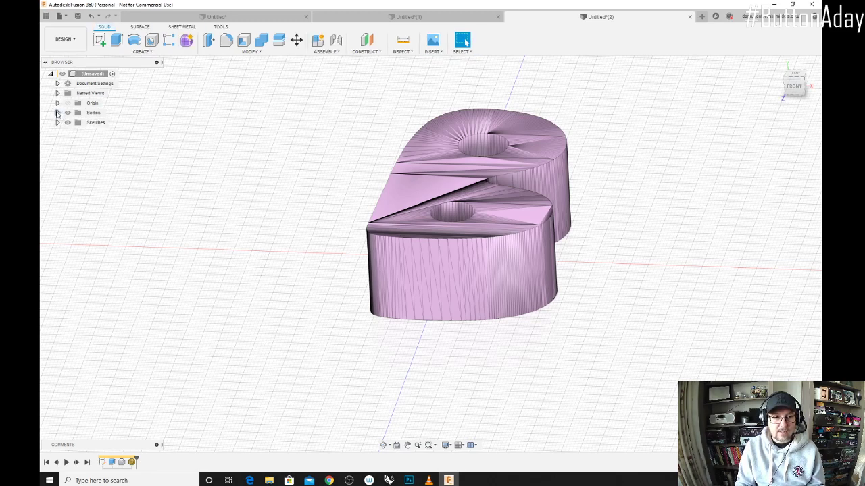
Compare the solid body with the mesh body by toggling their visibility, leaving only the mesh shown.
{"action": "left_click", "coordinate": [57, 113]}
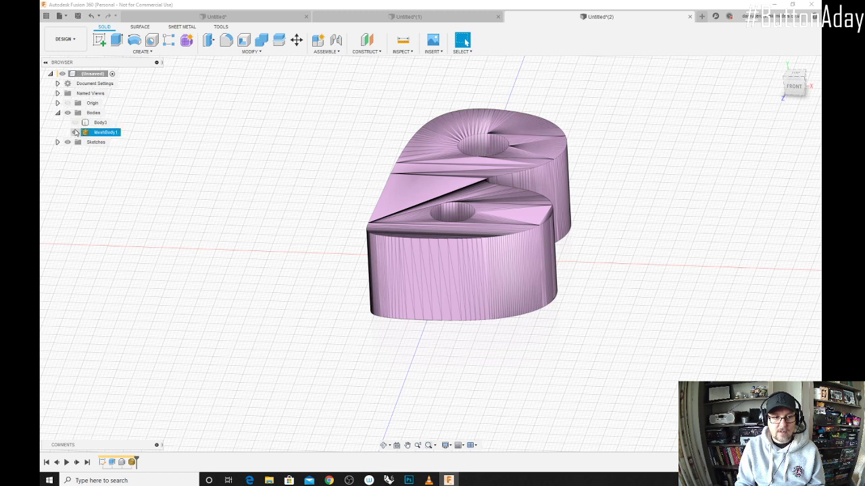
{"action": "left_click", "coordinate": [75, 132]}
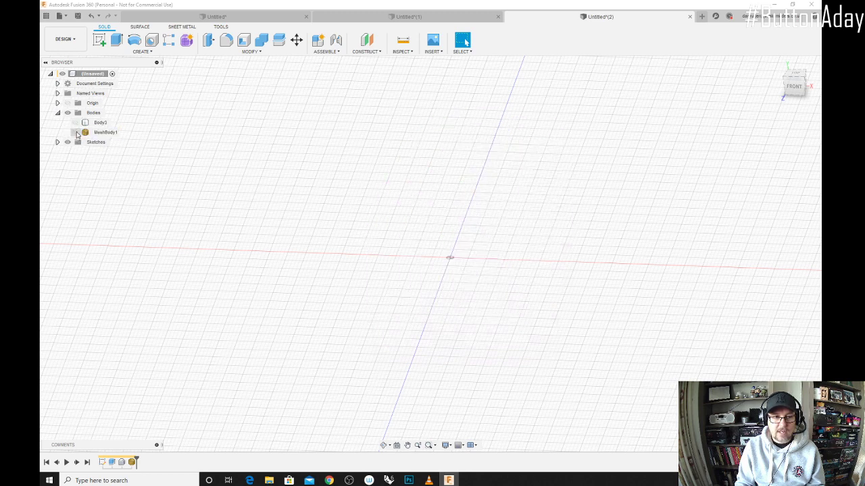
{"action": "left_click", "coordinate": [75, 122]}
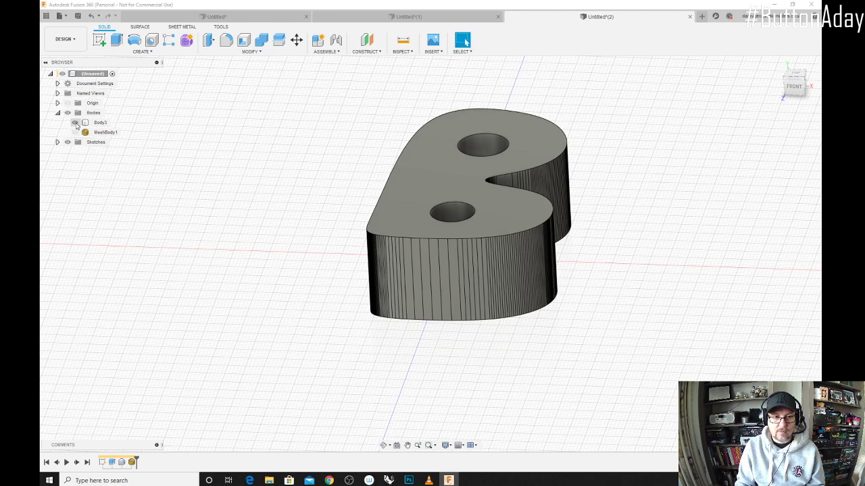
{"action": "left_click", "coordinate": [75, 122]}
{"action": "left_click", "coordinate": [75, 132]}
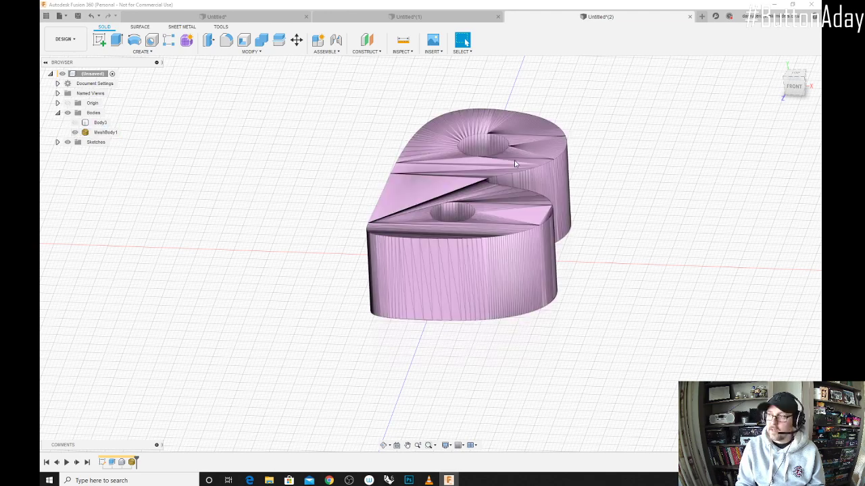
{"action": "middle_click_drag", "start_coordinate": [570, 197], "coordinate": [564, 185], "text": "shift"}
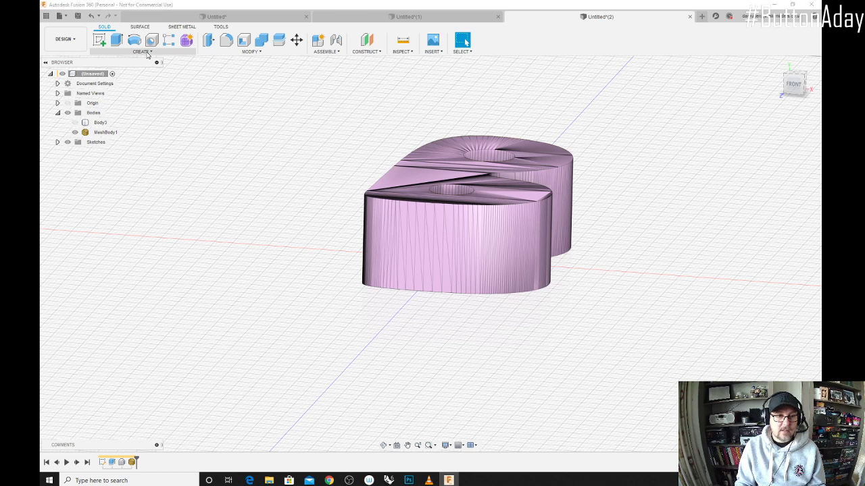
Start a mesh section sketch on the B-shaped mesh body and rotate its section plane -90 degrees about Z so it lies flat.
{"action": "left_click", "coordinate": [146, 53]}
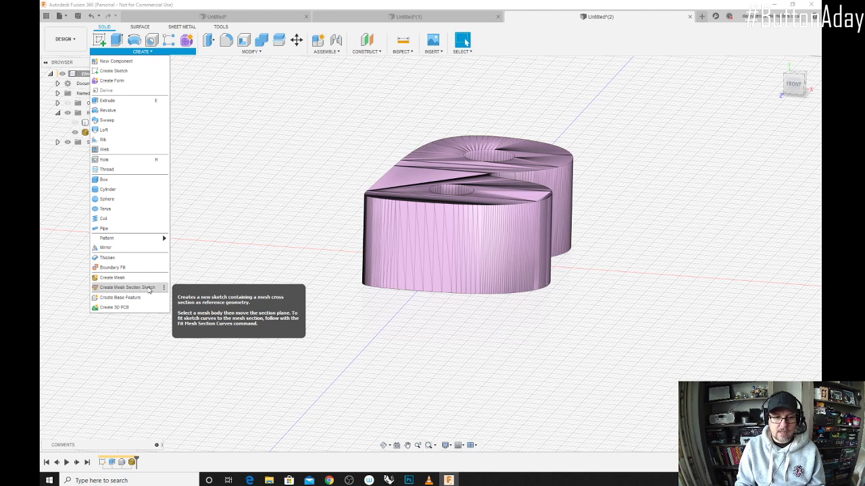
{"action": "left_click", "coordinate": [128, 288]}
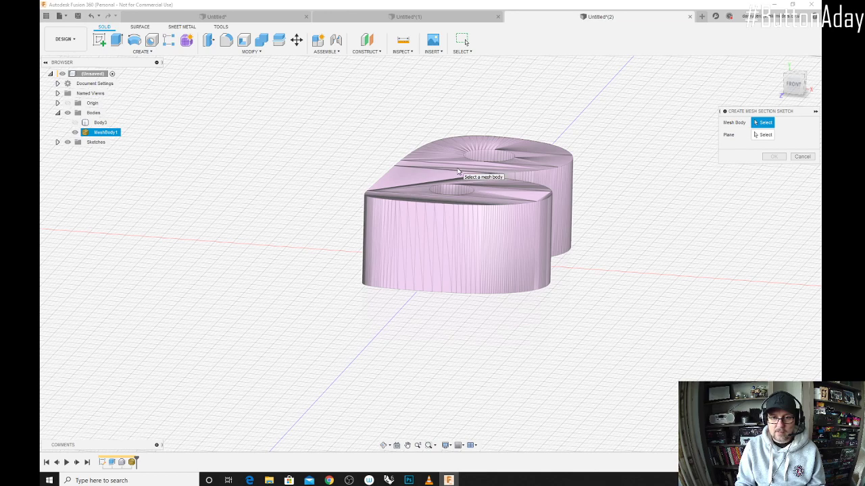
{"action": "left_click", "coordinate": [459, 174]}
{"action": "middle_click_drag", "start_coordinate": [470, 201], "coordinate": [544, 154], "text": "shift"}
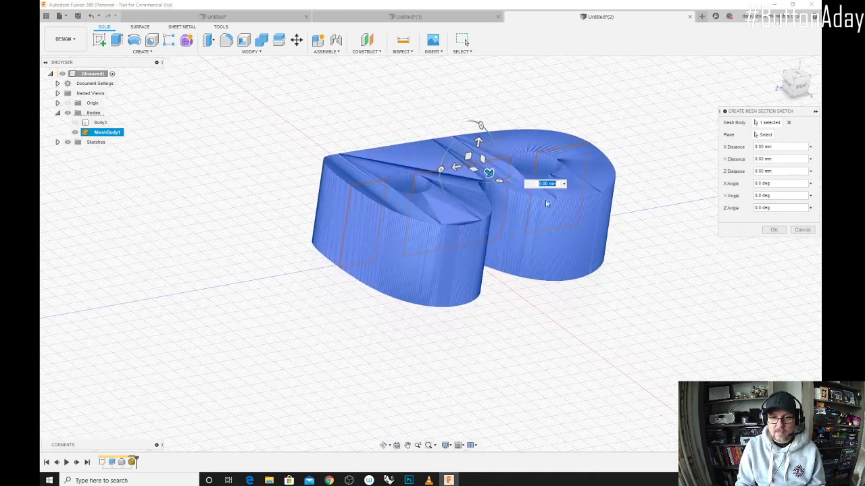
{"action": "left_click_drag", "start_coordinate": [480, 126], "coordinate": [497, 179]}
{"action": "middle_click_drag", "start_coordinate": [497, 179], "coordinate": [443, 317], "text": "shift"}
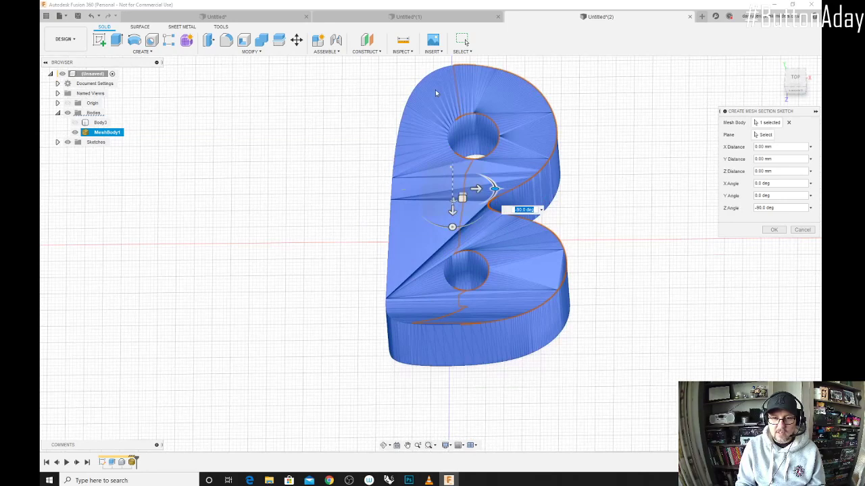
Offset the section plane 13 mm in X so it cuts through the mesh's side walls, and create the section sketch.
{"action": "middle_click_drag", "start_coordinate": [481, 236], "coordinate": [467, 215], "text": "shift"}
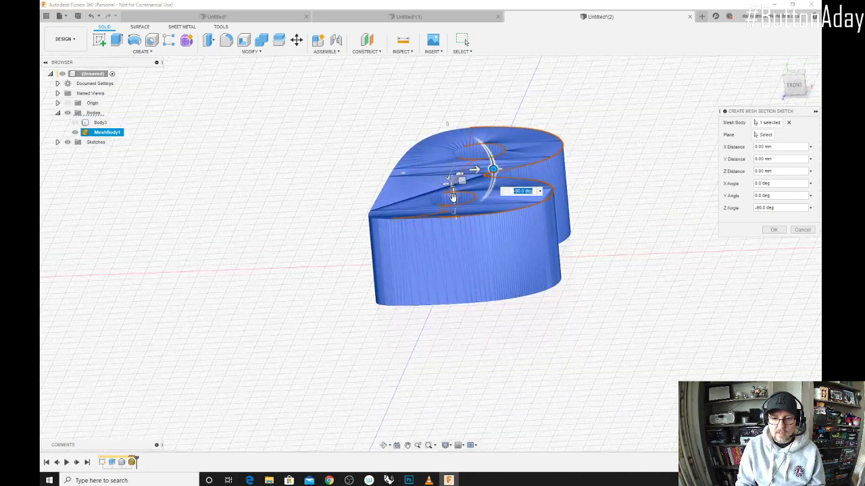
{"action": "left_click_drag", "start_coordinate": [452, 192], "coordinate": [459, 245]}
{"action": "middle_click_drag", "start_coordinate": [464, 227], "coordinate": [453, 246], "text": "shift"}
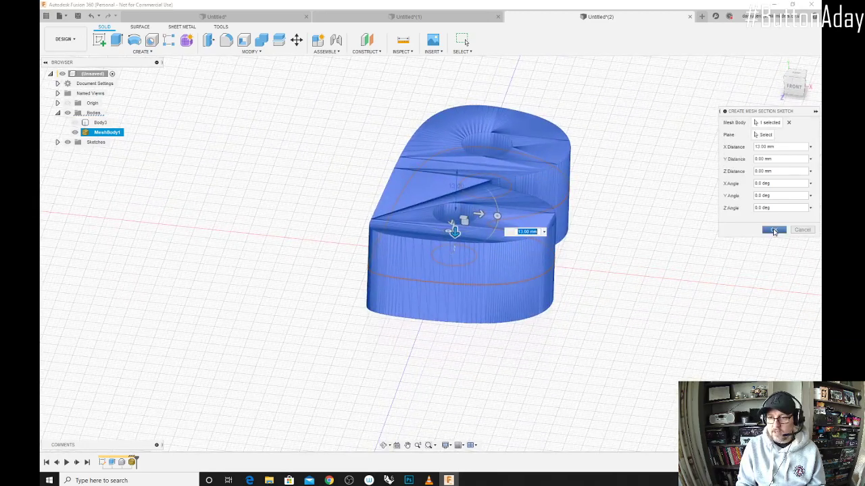
{"action": "left_click", "coordinate": [775, 232]}
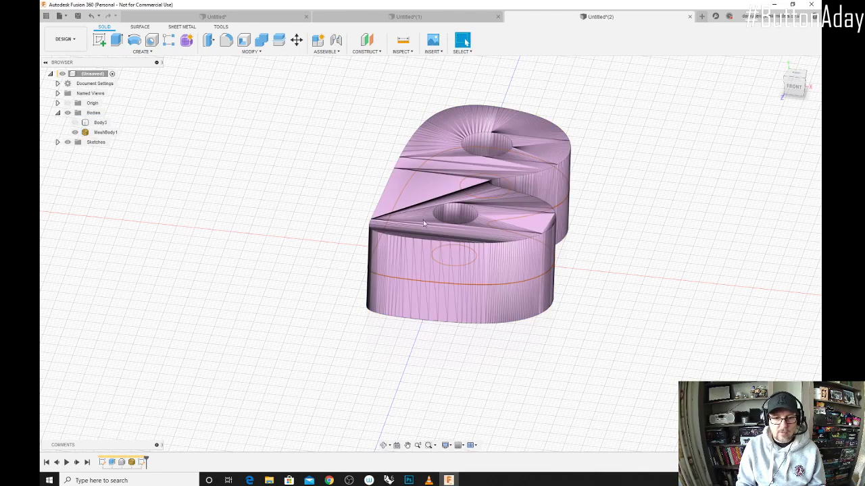
Hide the B-shaped mesh body so only the section curves are displayed.
{"action": "left_click", "coordinate": [75, 133]}
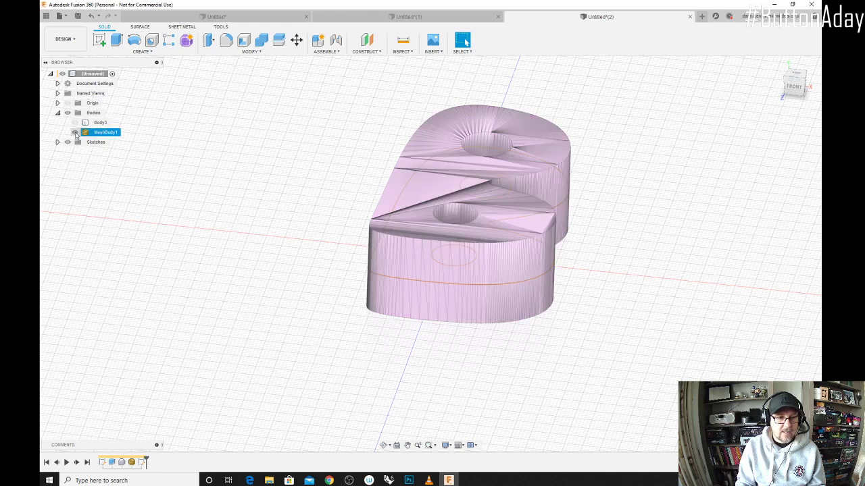
{"action": "left_click", "coordinate": [75, 133]}
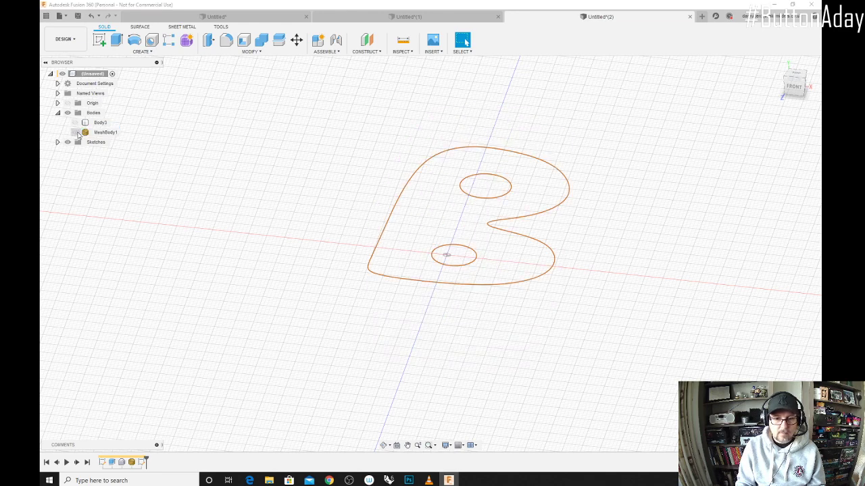
{"action": "mouse_move", "coordinate": [488, 209]}
{"action": "middle_mouse_down", "text": "shift"}
{"action": "mouse_move", "coordinate": [485, 265]}
{"action": "mouse_move", "coordinate": [488, 216]}
{"action": "middle_mouse_up", "text": "shift"}
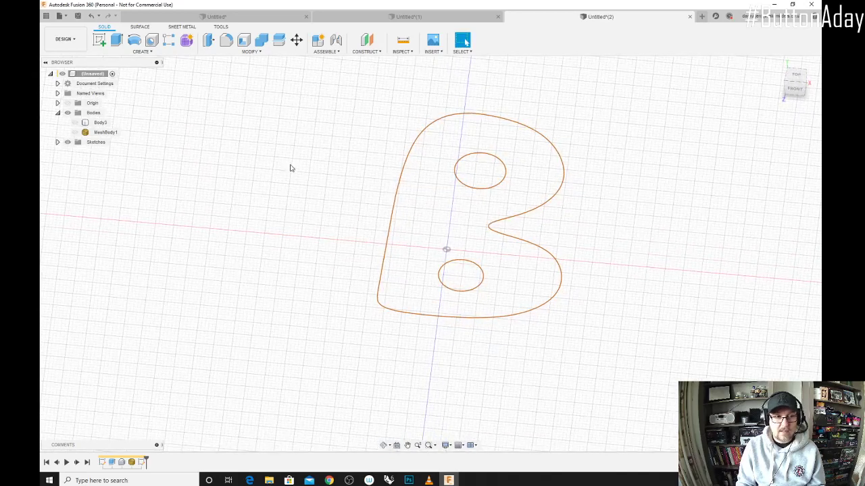
Create a new sketch on the horizontal origin plane.
{"action": "left_click", "coordinate": [99, 42]}
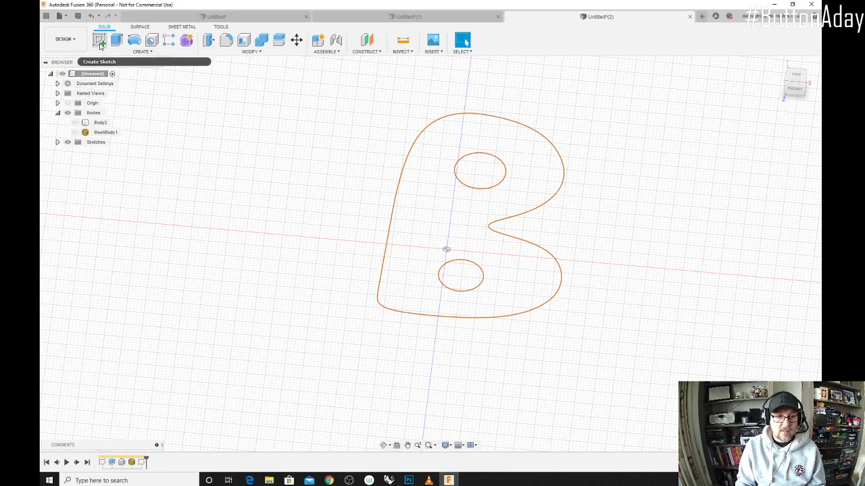
{"action": "mouse_move", "coordinate": [487, 269]}
{"action": "middle_mouse_down", "text": "shift"}
{"action": "mouse_move", "coordinate": [496, 264]}
{"action": "mouse_move", "coordinate": [473, 230]}
{"action": "mouse_move", "coordinate": [458, 238]}
{"action": "mouse_move", "coordinate": [475, 267]}
{"action": "mouse_move", "coordinate": [426, 226]}
{"action": "mouse_move", "coordinate": [475, 262]}
{"action": "middle_mouse_up", "text": "shift"}
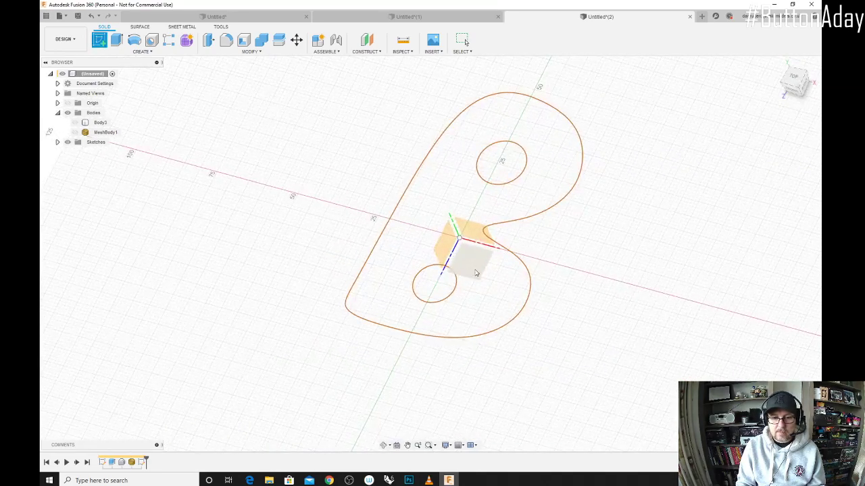
{"action": "left_click", "coordinate": [476, 272]}
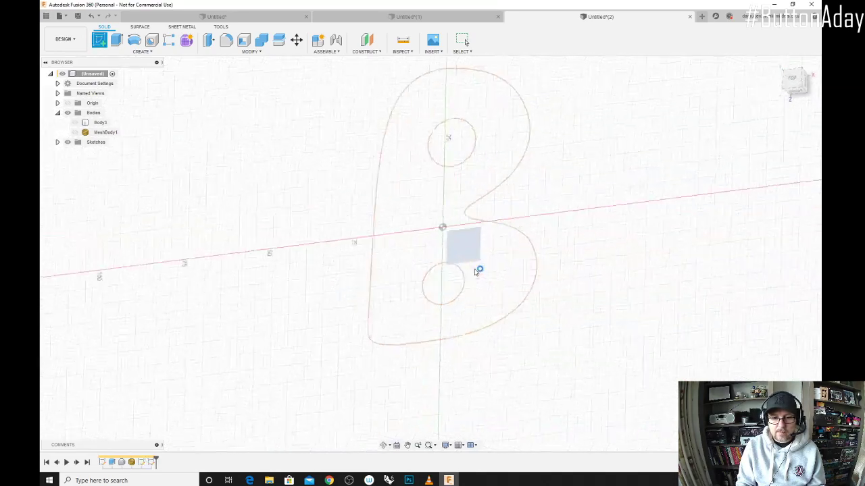
Fit circles to the mesh section curves of the B's two holes.
{"action": "left_click", "coordinate": [152, 58]}
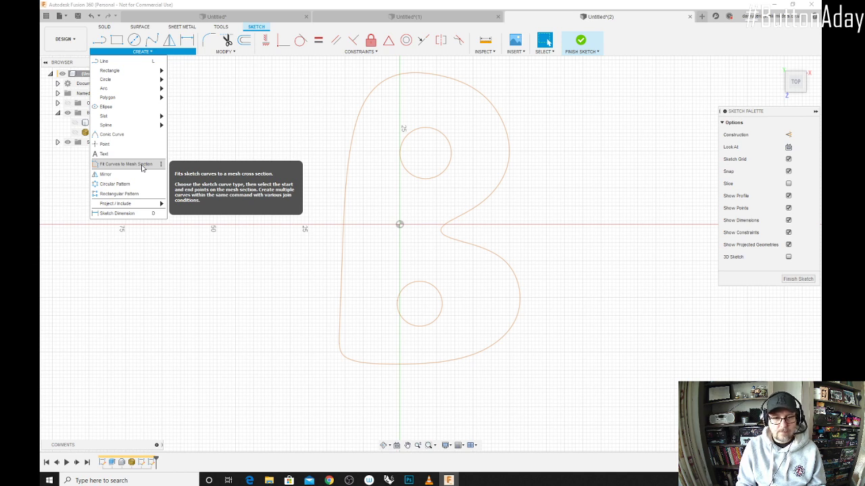
{"action": "left_click", "coordinate": [128, 164]}
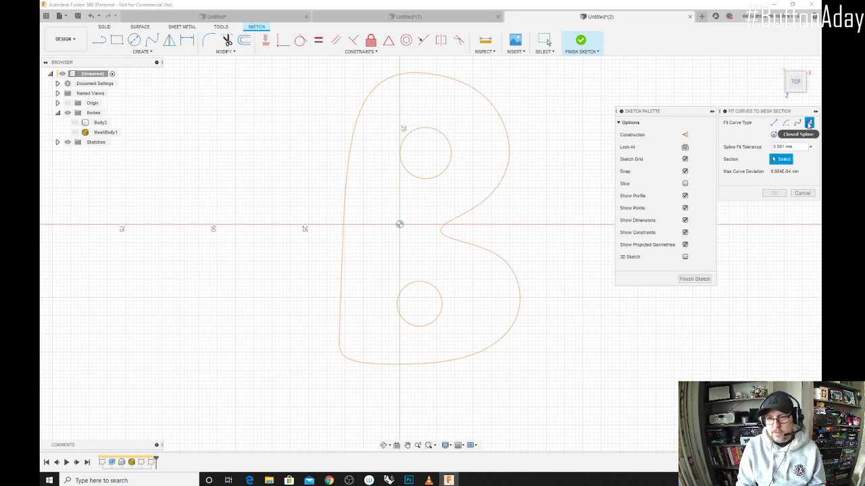
{"action": "left_click", "coordinate": [774, 137]}
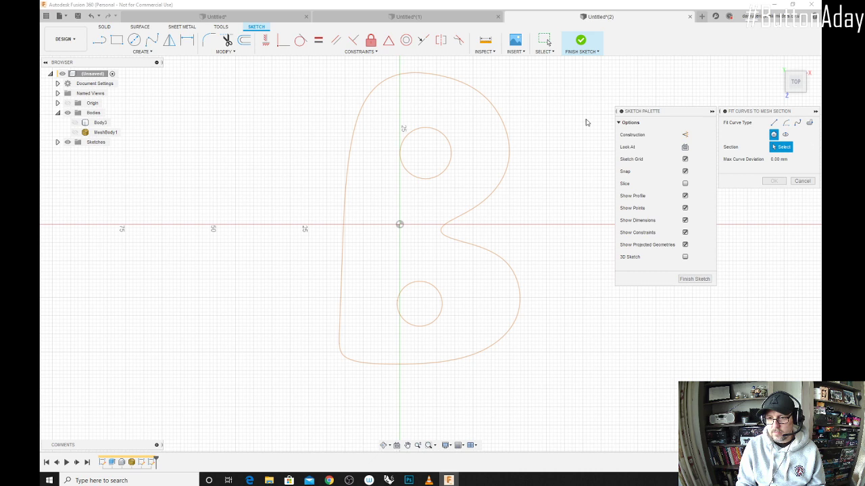
{"action": "left_click", "coordinate": [446, 139]}
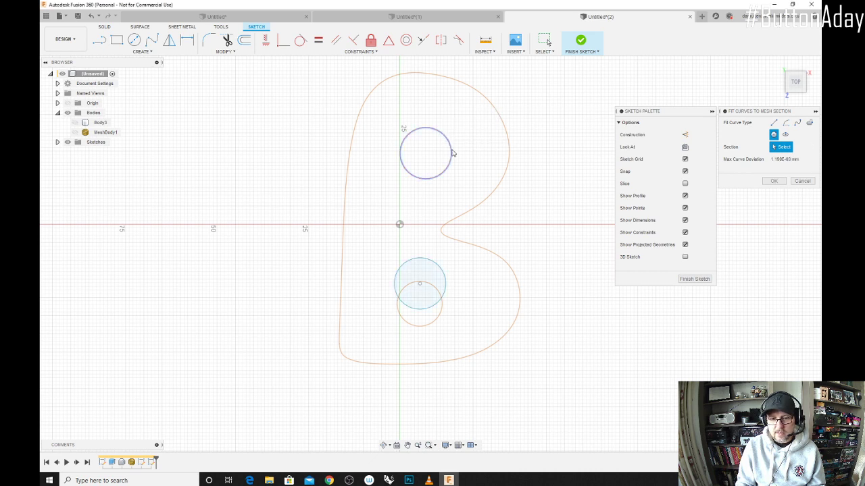
{"action": "left_click", "coordinate": [436, 322]}
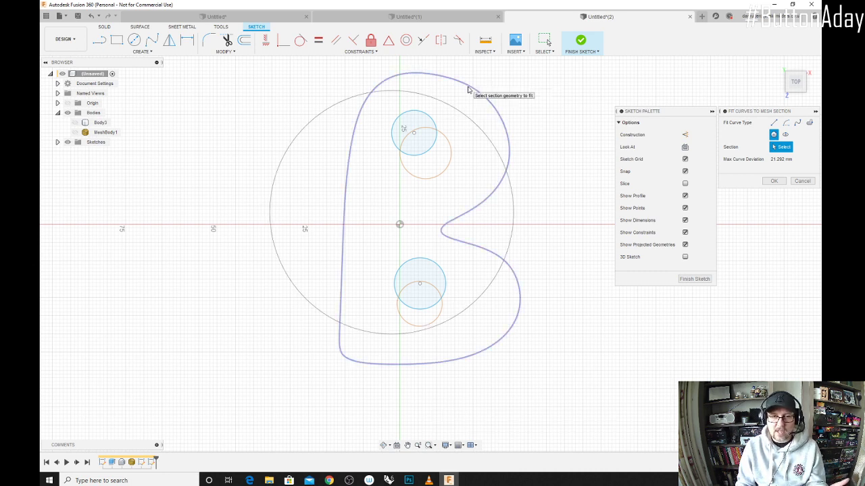
Fit a closed spline with 0.001 mm tolerance to the B's outer section curve and finish the sketch.
{"action": "left_click", "coordinate": [810, 124]}
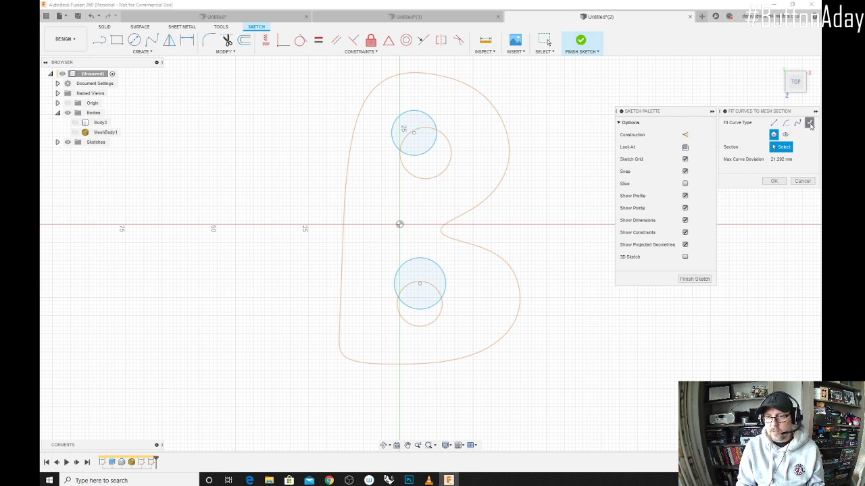
{"action": "left_click", "coordinate": [488, 97]}
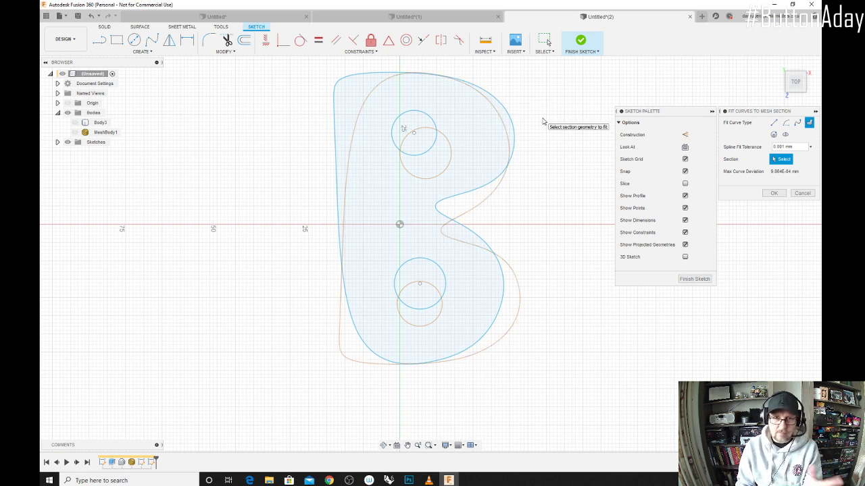
{"action": "left_click", "coordinate": [774, 194]}
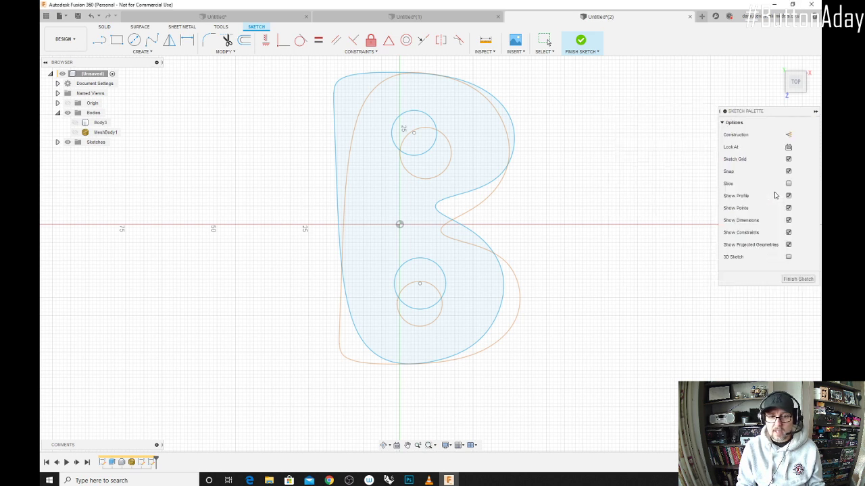
{"action": "left_click", "coordinate": [797, 280]}
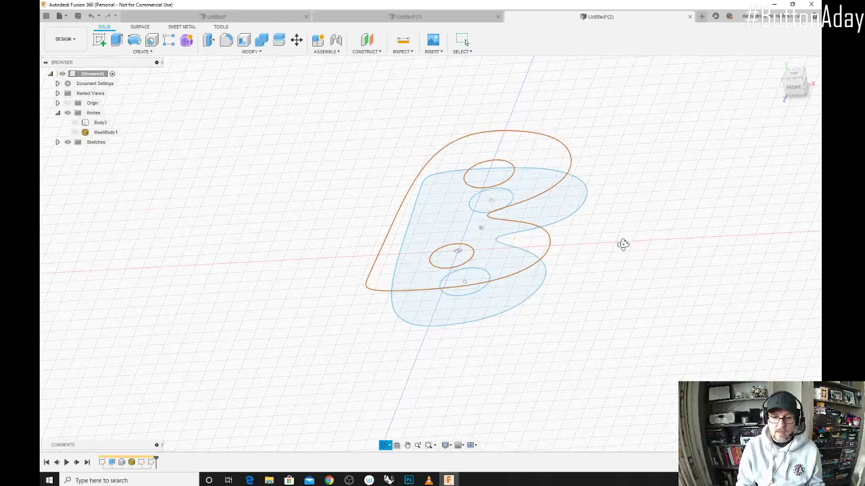
Extrude the fitted B profile 34 mm upward as a new body, leaving both holes open.
{"action": "left_click", "coordinate": [118, 39]}
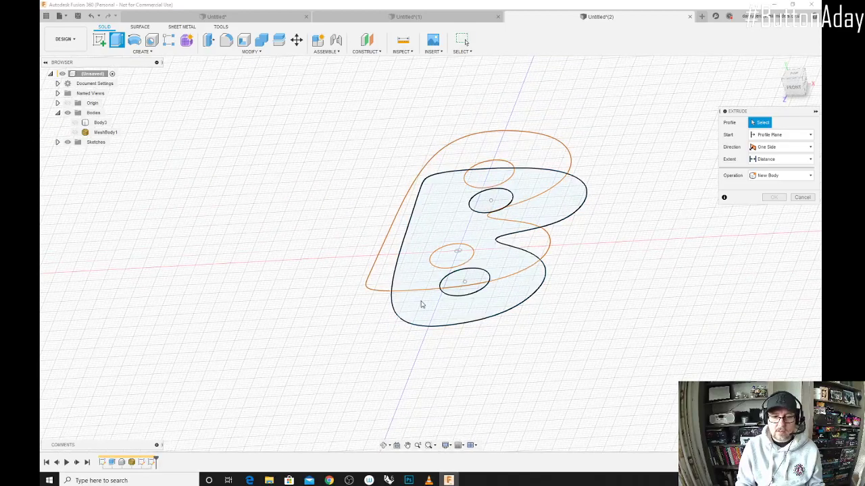
{"action": "left_click", "coordinate": [461, 264]}
{"action": "left_click_drag", "start_coordinate": [479, 236], "coordinate": [455, 135]}
{"action": "middle_click_drag", "start_coordinate": [456, 135], "coordinate": [511, 162], "text": "shift"}
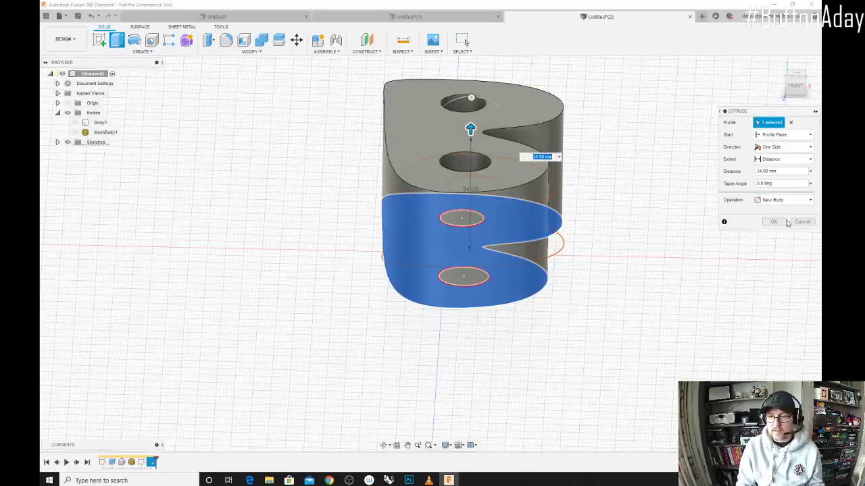
{"action": "left_click", "coordinate": [774, 222]}
Fillet all edges of the new B body's top face, including both holes, with a 2.5 mm constant radius.
{"action": "middle_click_drag", "start_coordinate": [582, 178], "coordinate": [571, 187], "text": "shift"}
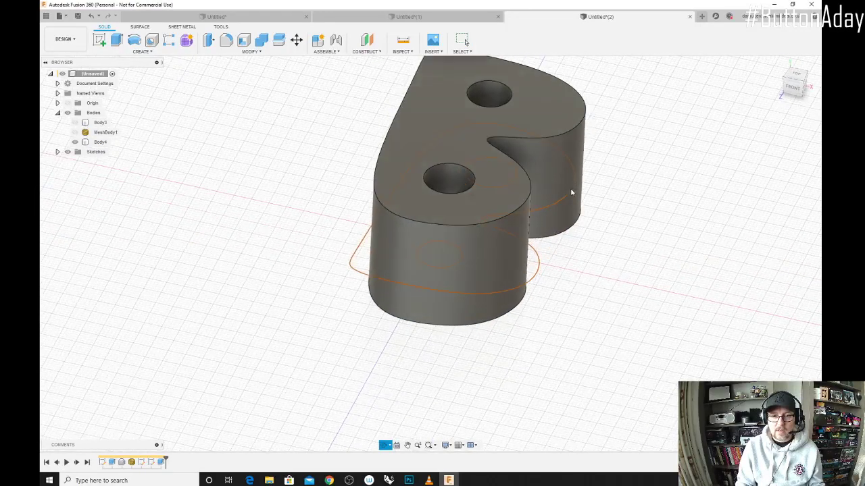
{"action": "left_click", "coordinate": [226, 40]}
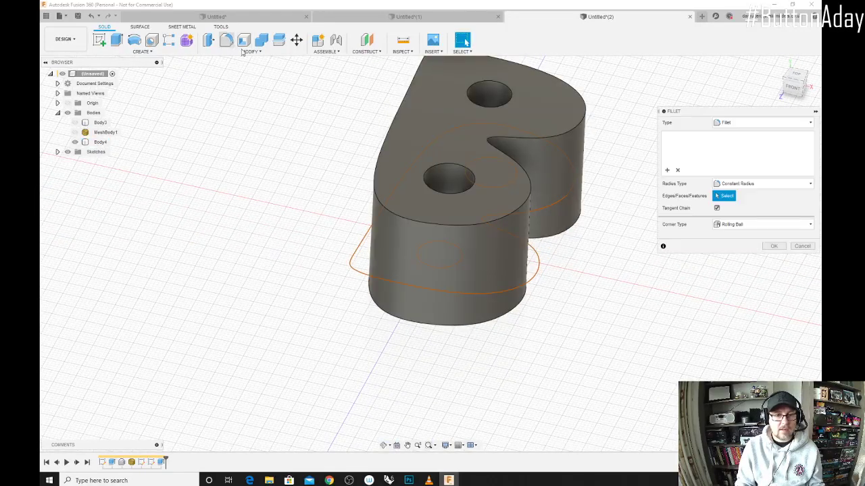
{"action": "left_click", "coordinate": [457, 135]}
{"action": "left_click_drag", "start_coordinate": [510, 94], "coordinate": [511, 94]}
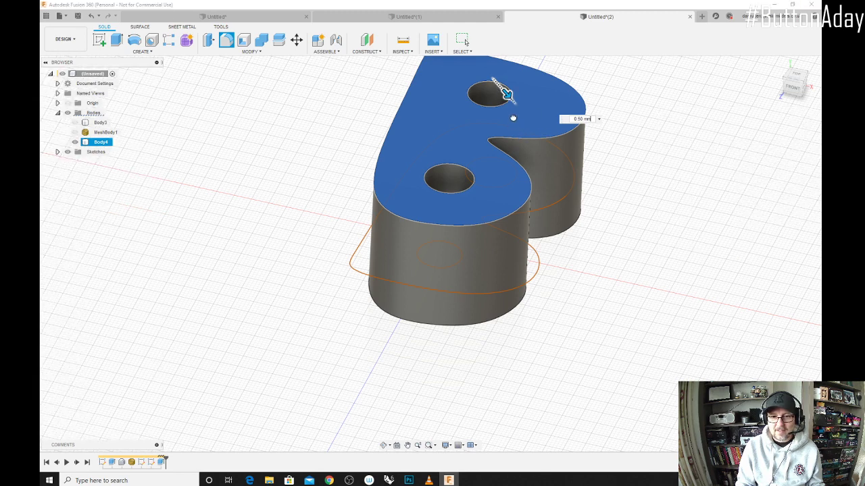
{"action": "left_click_drag", "start_coordinate": [514, 101], "coordinate": [528, 112]}
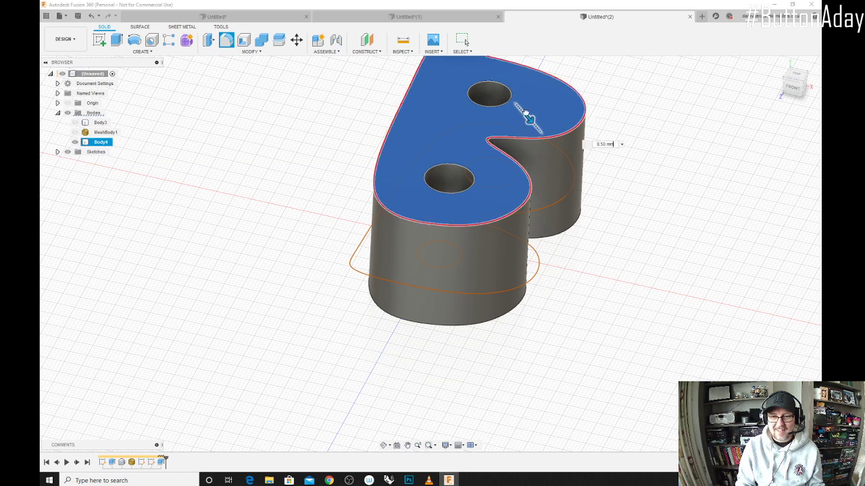
{"action": "scroll", "coordinate": [535, 119], "scroll_direction": "down", "scroll_amount": 2}
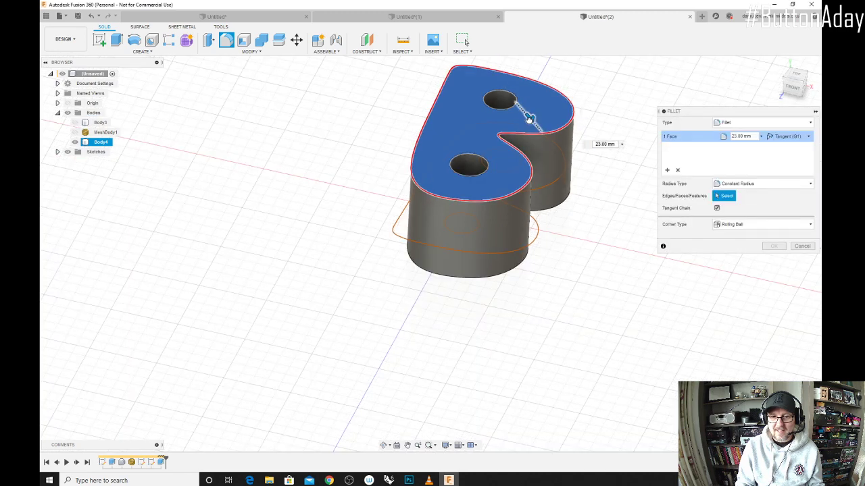
{"action": "mouse_move", "coordinate": [530, 119]}
{"action": "left_mouse_down"}
{"action": "mouse_move", "coordinate": [514, 105]}
{"action": "mouse_move", "coordinate": [521, 108]}
{"action": "left_mouse_up"}
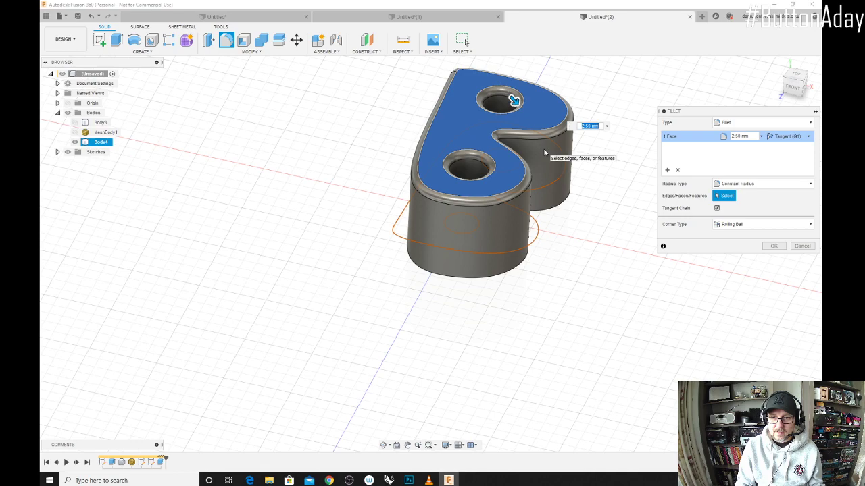
{"action": "middle_click_drag", "start_coordinate": [550, 155], "coordinate": [510, 100], "text": "shift"}
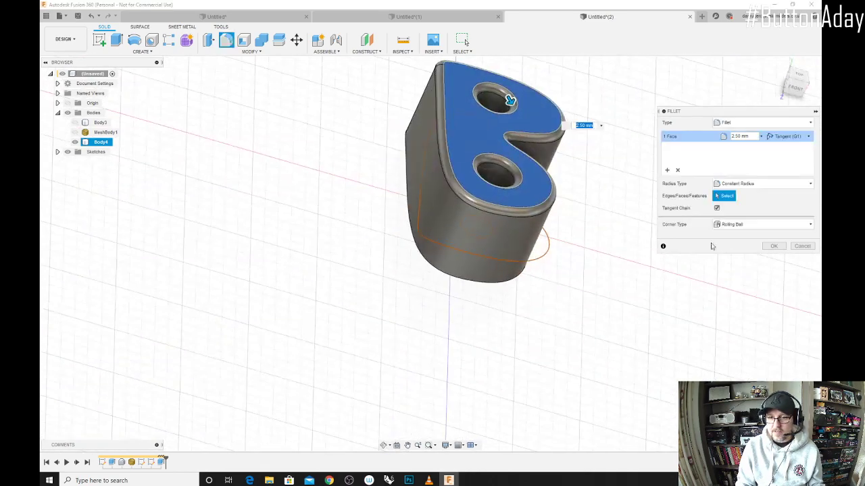
{"action": "left_click", "coordinate": [775, 246]}
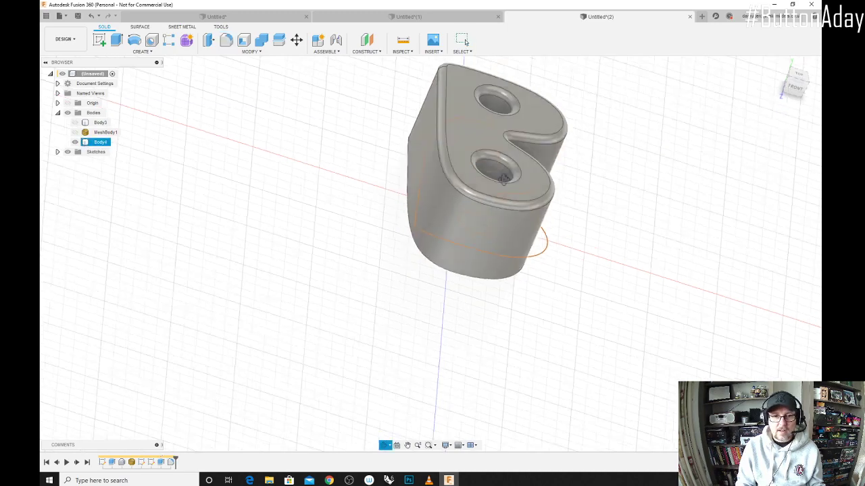
Start moving the filleted B body and shift it -55 mm along X, away from its profile sketch.
{"action": "middle_click_drag", "start_coordinate": [503, 180], "coordinate": [357, 126], "text": "shift"}
{"action": "left_click", "coordinate": [404, 143]}
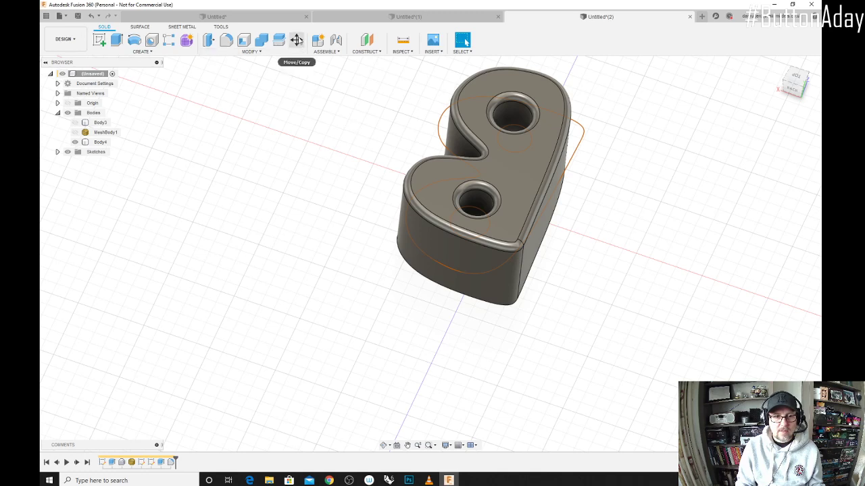
{"action": "left_click", "coordinate": [296, 41]}
{"action": "left_click", "coordinate": [527, 175]}
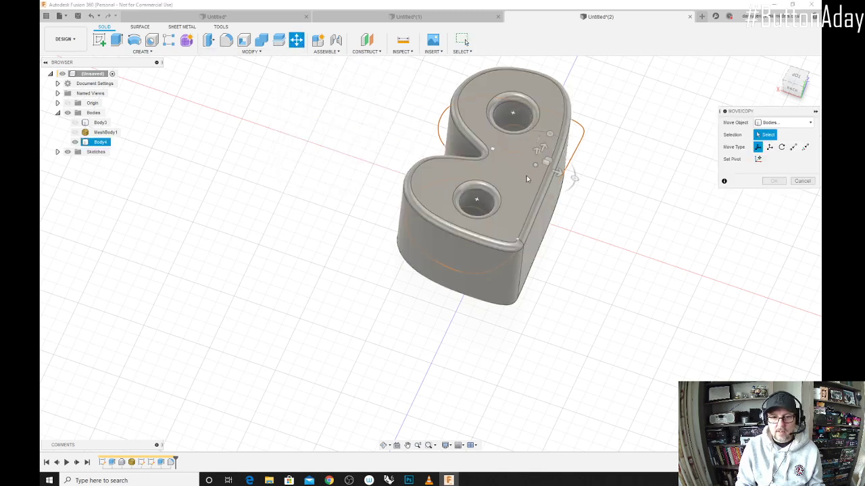
{"action": "left_click", "coordinate": [504, 175]}
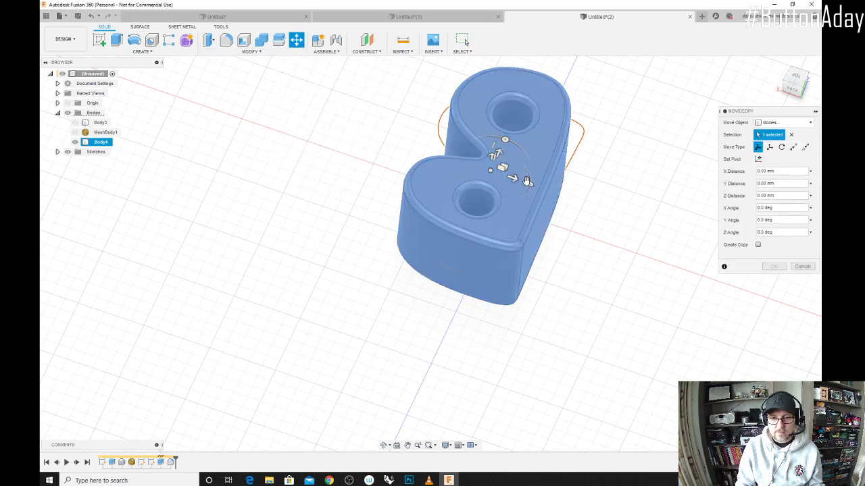
{"action": "left_click_drag", "start_coordinate": [516, 178], "coordinate": [368, 132]}
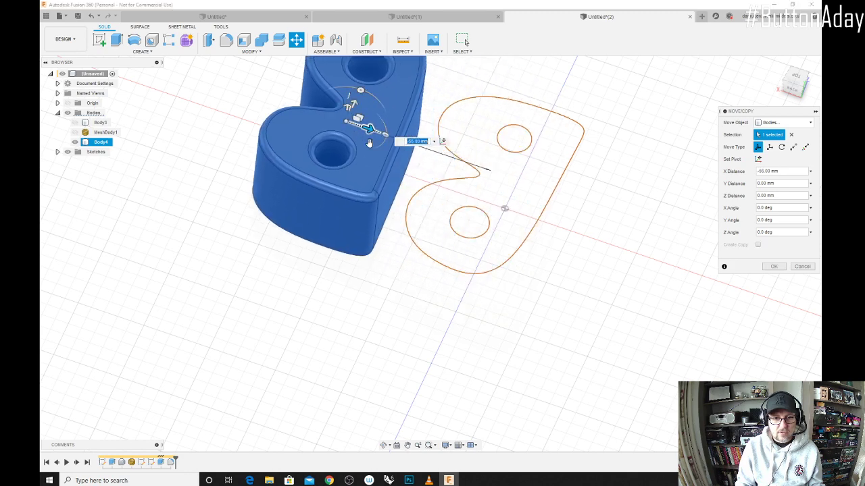
Rotate the B body 340° about Z within the same move and apply it.
{"action": "scroll", "coordinate": [432, 181], "scroll_direction": "down", "scroll_amount": 4}
{"action": "scroll", "coordinate": [412, 150], "scroll_direction": "up", "scroll_amount": 1}
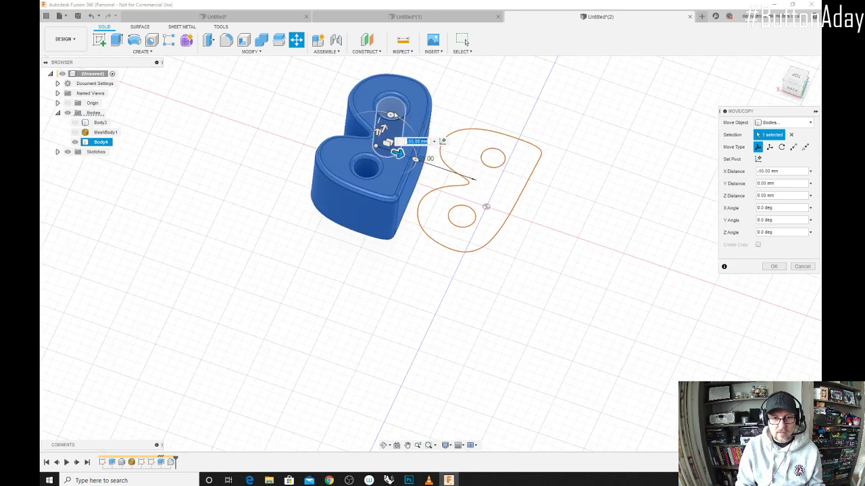
{"action": "left_click_drag", "start_coordinate": [427, 145], "coordinate": [418, 108]}
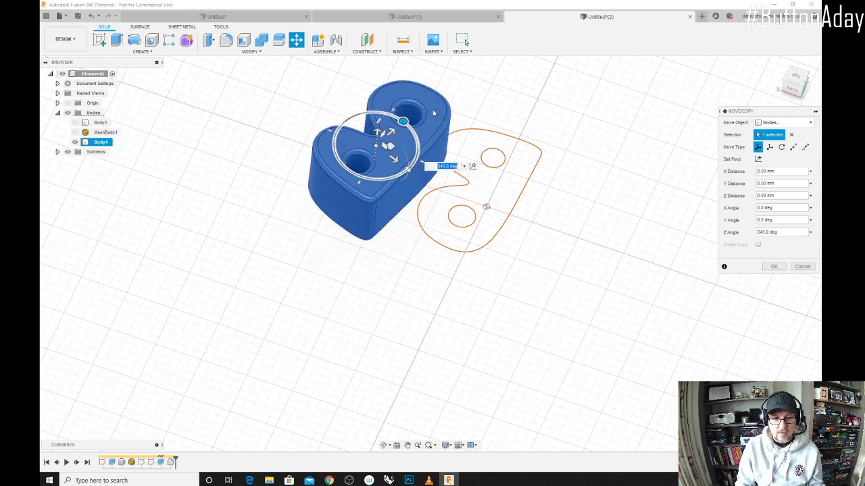
{"action": "left_click", "coordinate": [774, 266]}
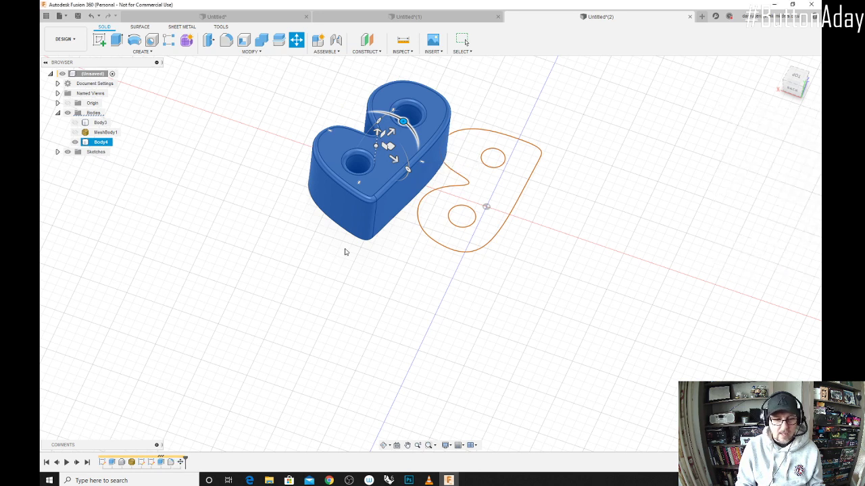
{"action": "key", "text": "Escape"}
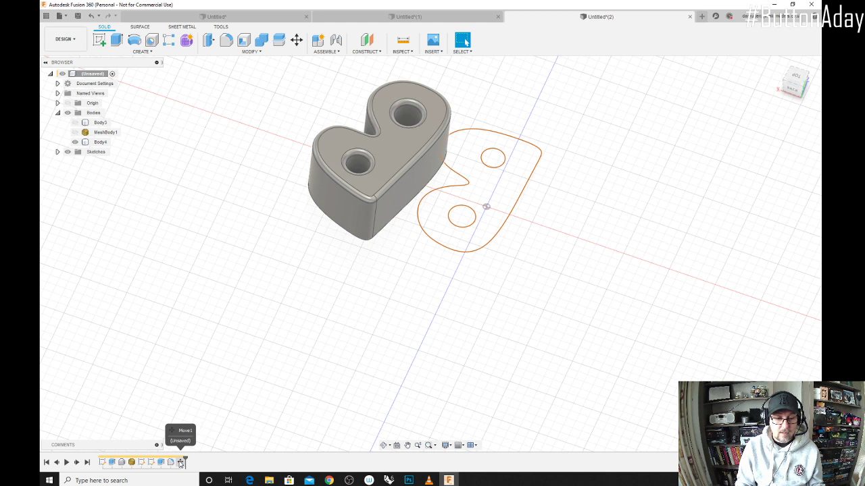
Roll the history back and forward over the move feature, and edit that feature to rotate the B body 285° about Y.
{"action": "left_click_drag", "start_coordinate": [174, 462], "coordinate": [181, 461]}
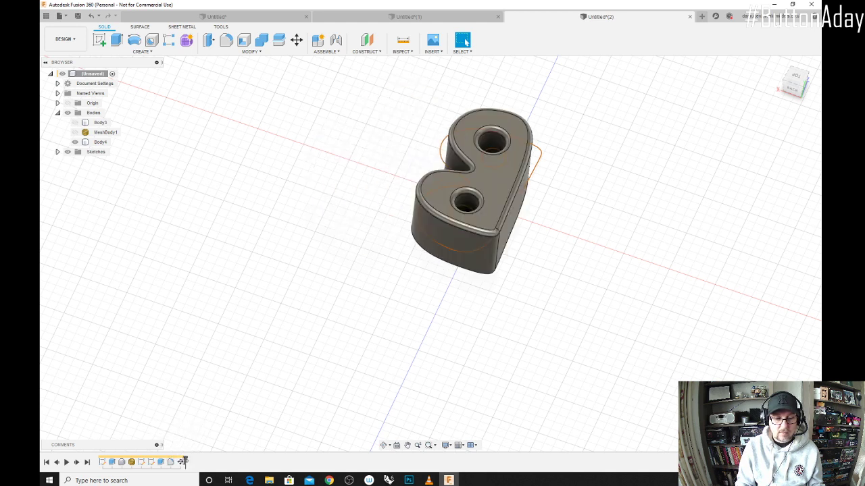
{"action": "right_click", "coordinate": [180, 462]}
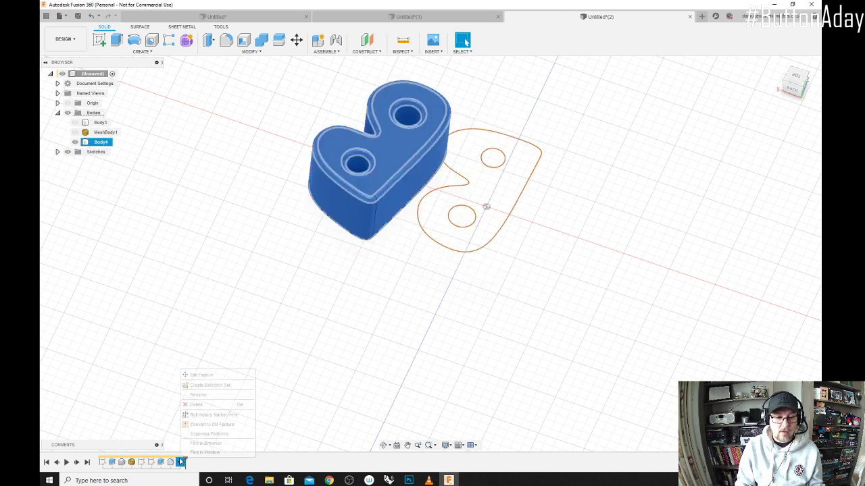
{"action": "left_click", "coordinate": [202, 376]}
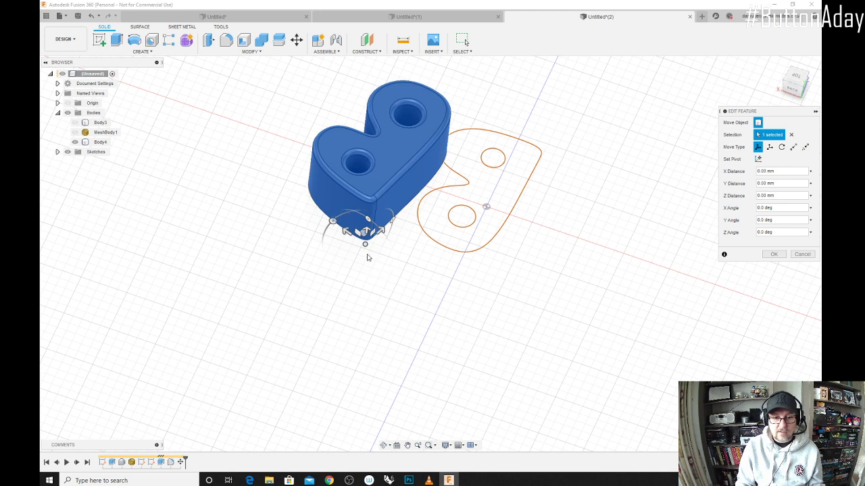
{"action": "left_click", "coordinate": [333, 221]}
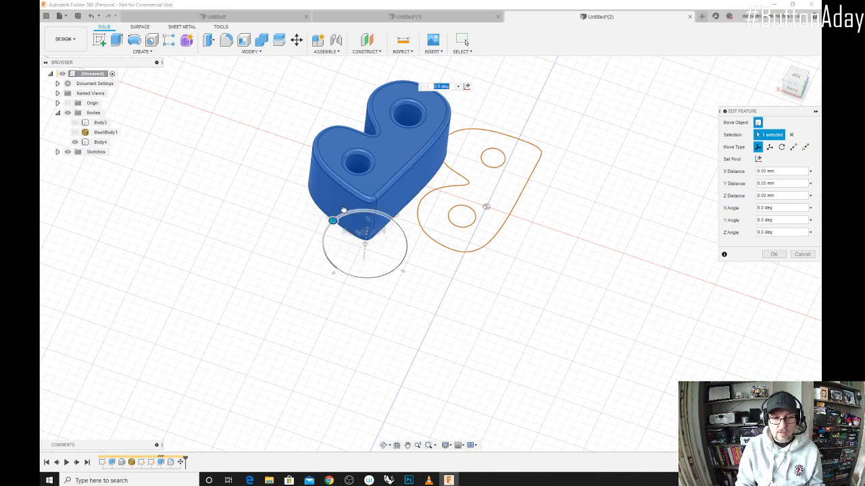
{"action": "left_click_drag", "start_coordinate": [359, 211], "coordinate": [493, 208]}
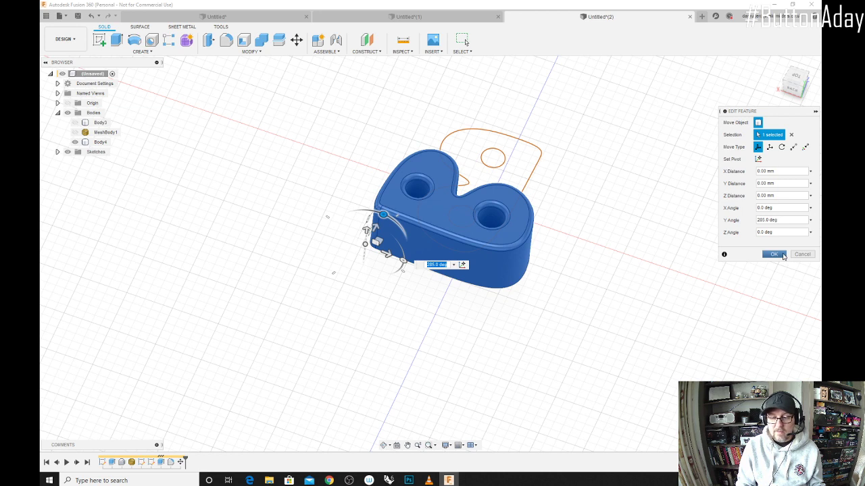
{"action": "left_click", "coordinate": [781, 255]}
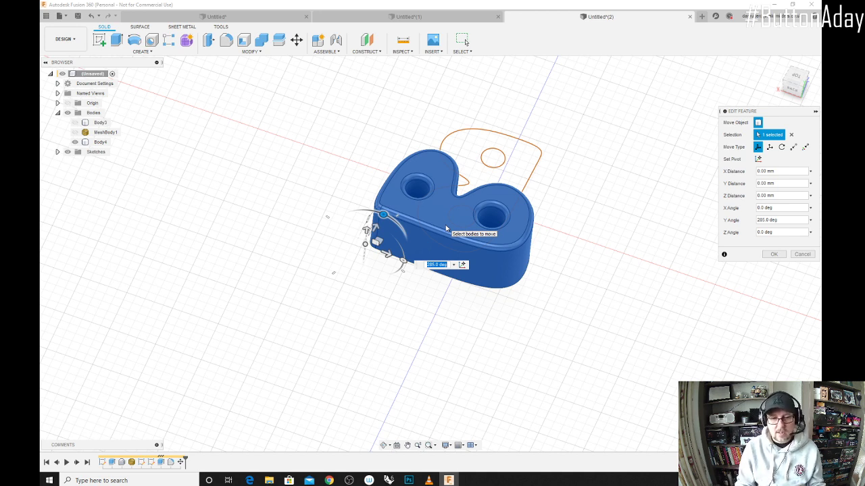
{"action": "mouse_move", "coordinate": [459, 192]}
{"action": "middle_mouse_down", "text": "shift"}
{"action": "mouse_move", "coordinate": [487, 216]}
{"action": "mouse_move", "coordinate": [466, 190]}
{"action": "middle_mouse_up", "text": "shift"}
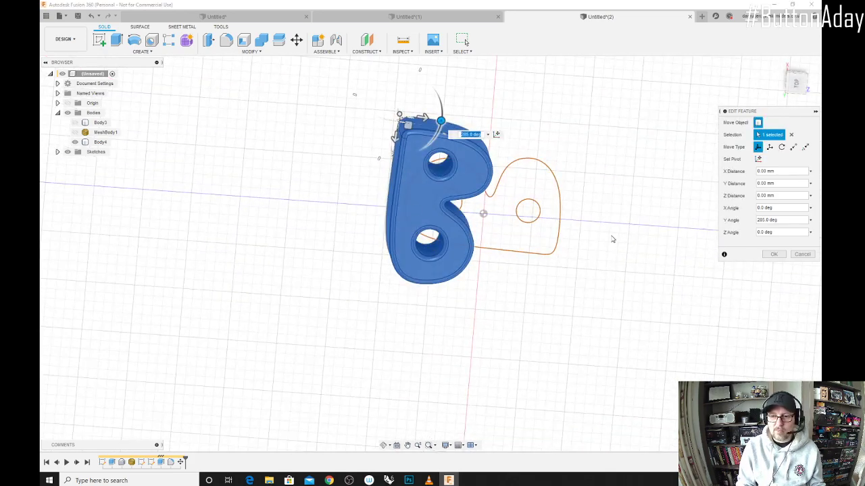
{"action": "left_click", "coordinate": [775, 254]}
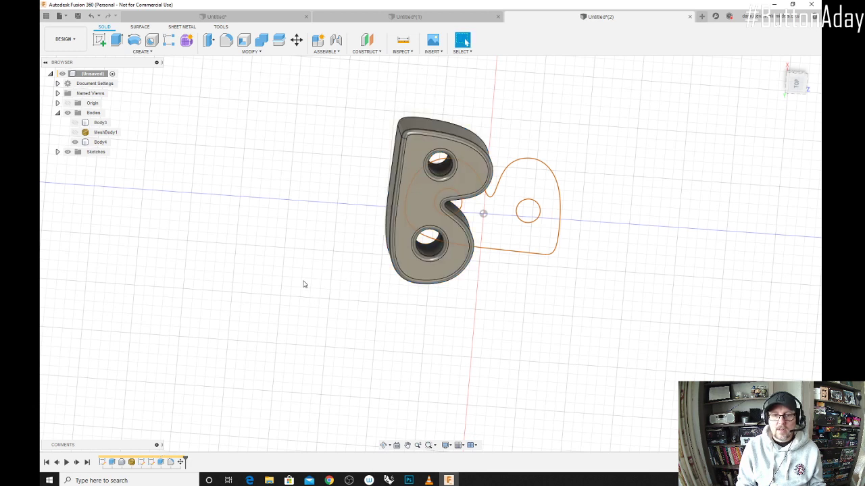